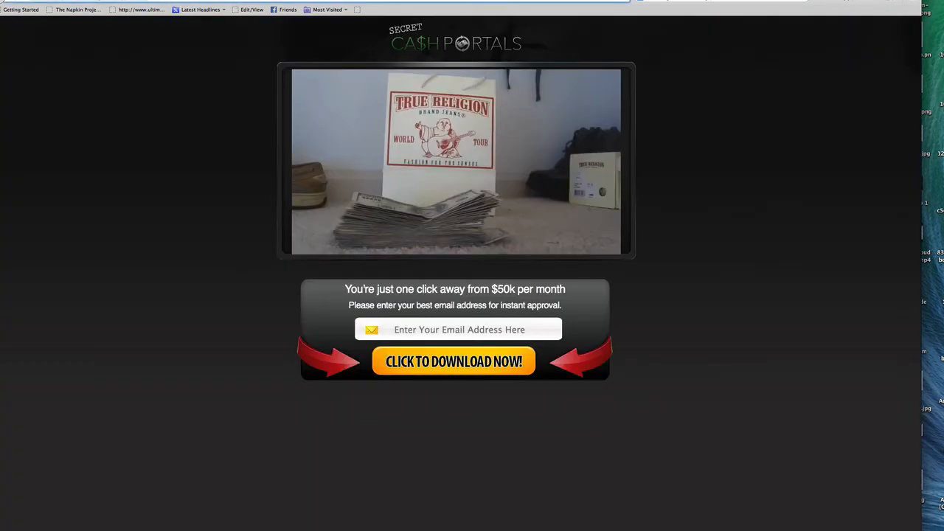
pyautogui.hotkey('ctrl', 'shift', 'Tab')
pyautogui.click(211, 200)
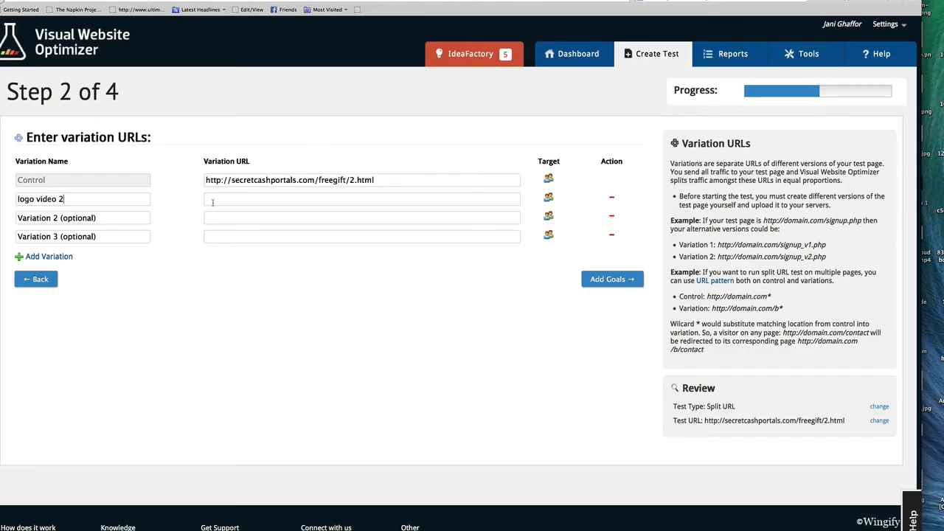
pyautogui.write('http://secretcashportals.com/freegift/2-step-1.html')
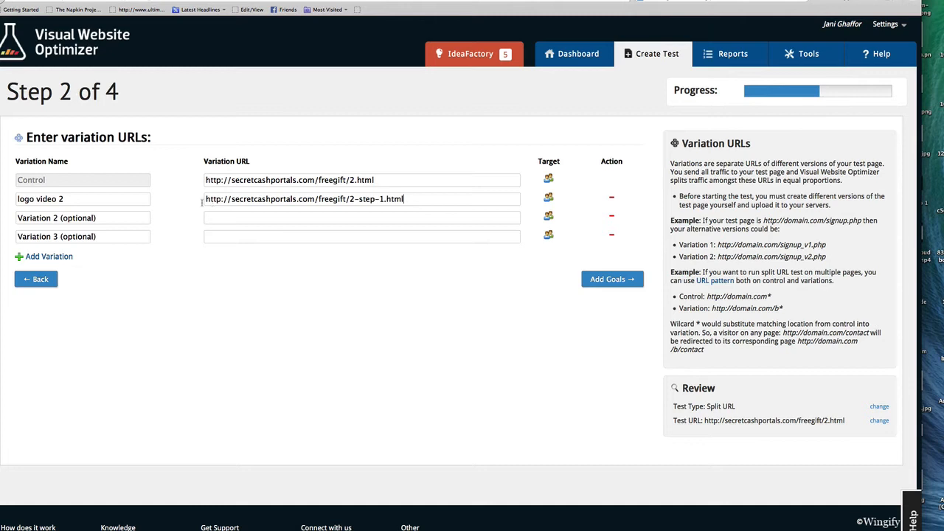
# - Rename the first variation as "logo step 1"
pyautogui.doubleClick(61, 200)
pyautogui.write('2')
pyautogui.press('BackSpace')
pyautogui.press('BackSpace')
pyautogui.press('BackSpace')
pyautogui.press('BackSpace')
pyautogui.press('BackSpace')
pyautogui.press('BackSpace')
pyautogui.press('BackSpace')
pyautogui.write('step 1')
pyautogui.tripleClick(114, 218)
pyautogui.write('headline logo')
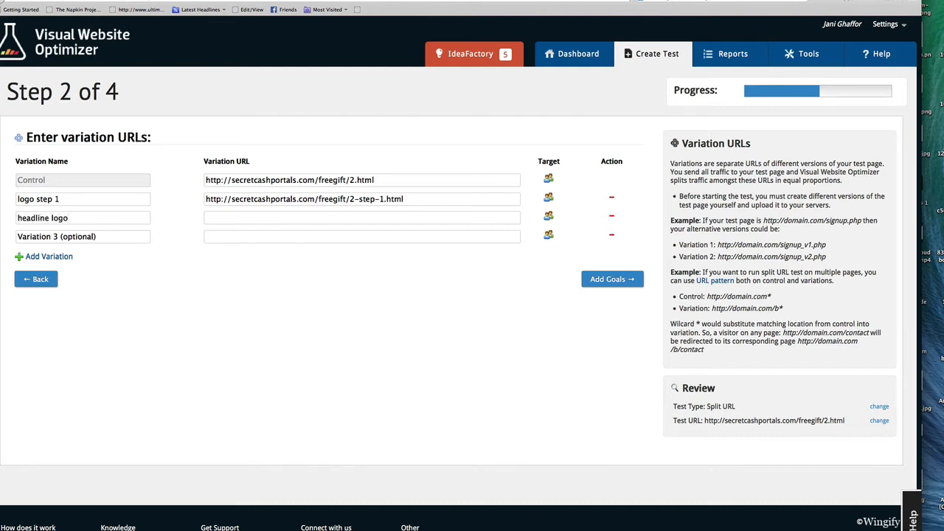
pyautogui.hotkey('ctrl', 'a')
pyautogui.write('logo headline')
pyautogui.doubleClick(26, 217)
pyautogui.press('BackSpace')
pyautogui.hotkey('ctrl', 'Tab')
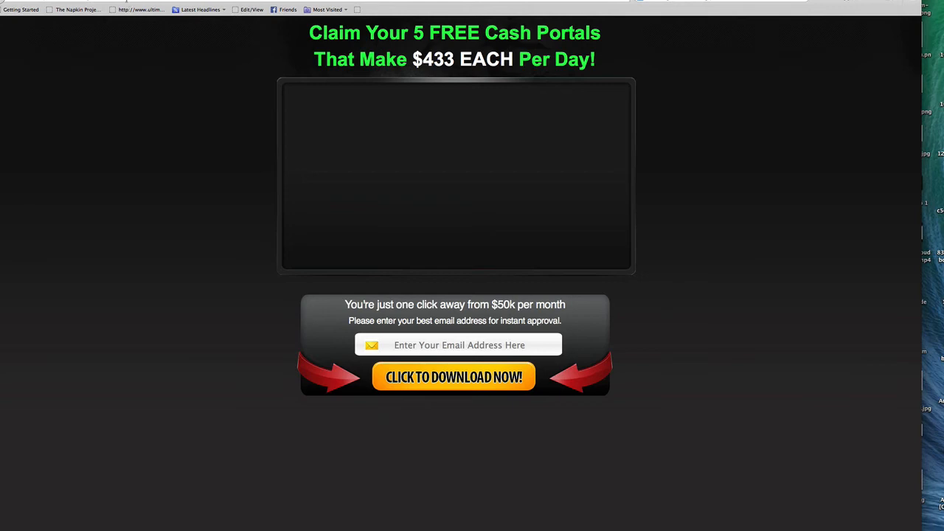
pyautogui.hotkey('ctrl', 'Tab')
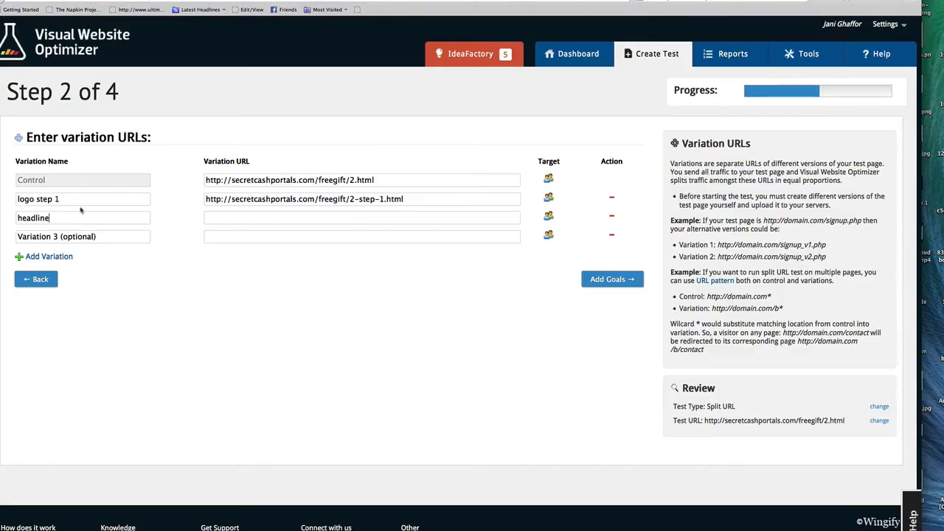
pyautogui.write('video 1')
pyautogui.click(221, 218)
pyautogui.write('http://secretcashportals.com/freegift/5.html')
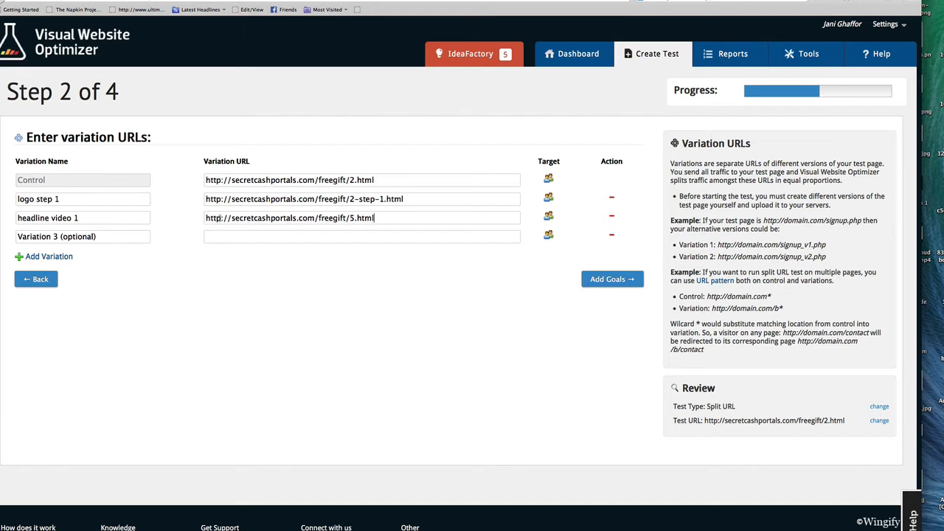
pyautogui.click(114, 237)
pyautogui.write('headline step 1')
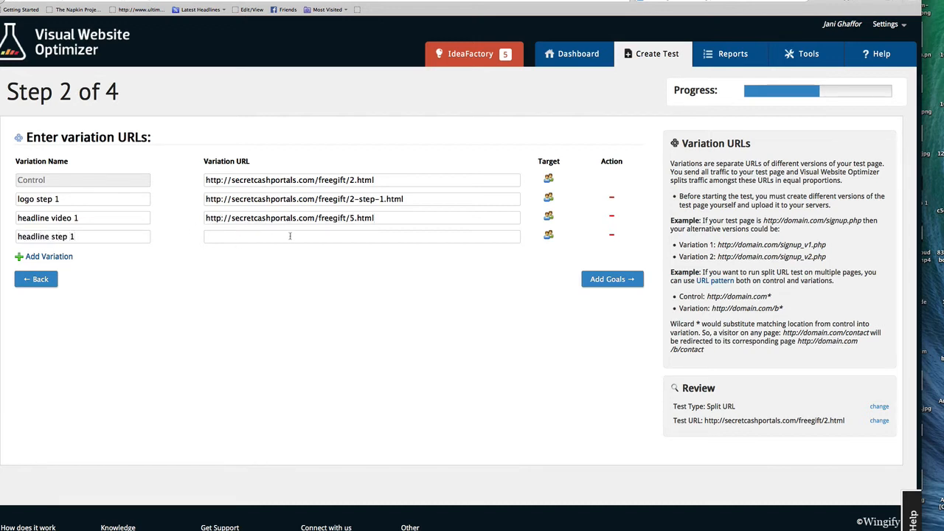
pyautogui.click(504, 1)
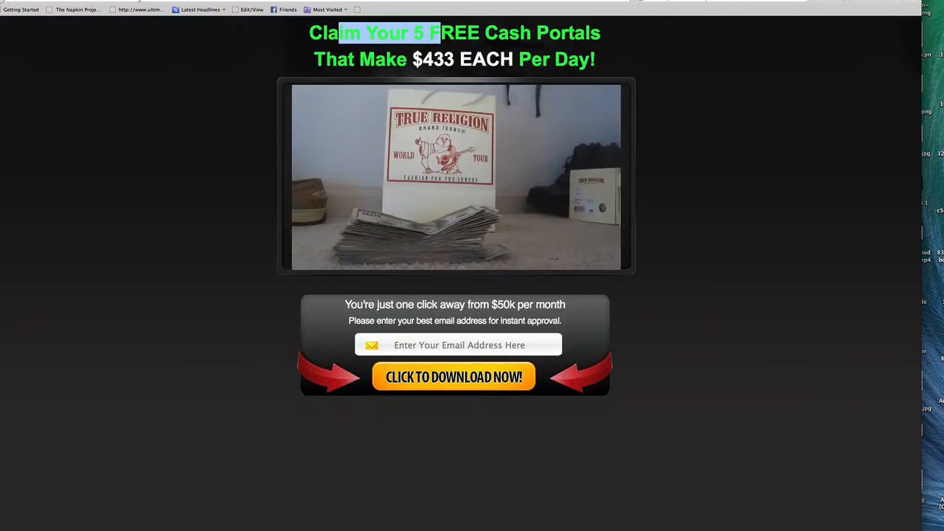
pyautogui.click(139, 0)
pyautogui.hotkey('ctrl', 'c')
pyautogui.hotkey('ctrl', 'Tab')
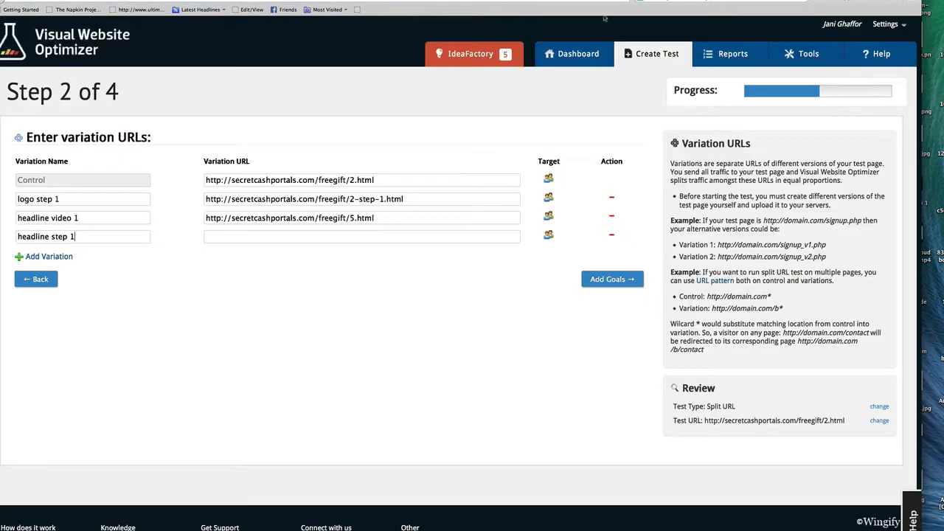
pyautogui.click(301, 236)
pyautogui.hotkey('ctrl', 'v')
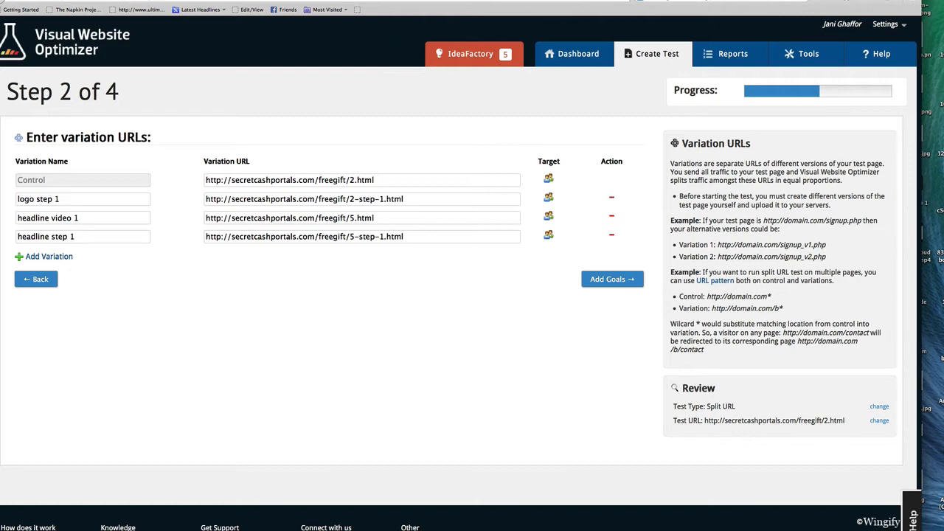
# - Check the variations against the page list in the "test 1" document, and continue to the test's goals
pyautogui.hotkey('ctrl', 'Tab')
pyautogui.hotkey('ctrl', 'Tab')
pyautogui.scroll(2, 459, 293)
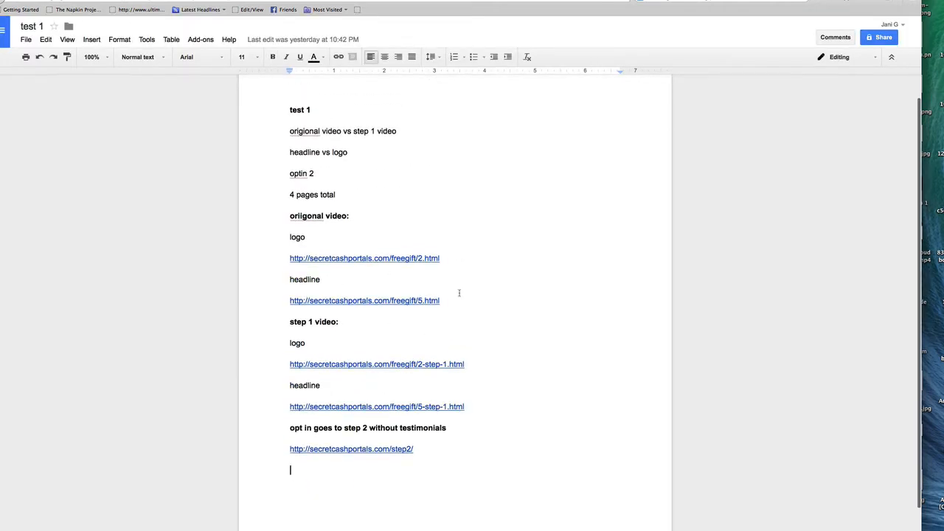
pyautogui.scroll(1, 458, 293)
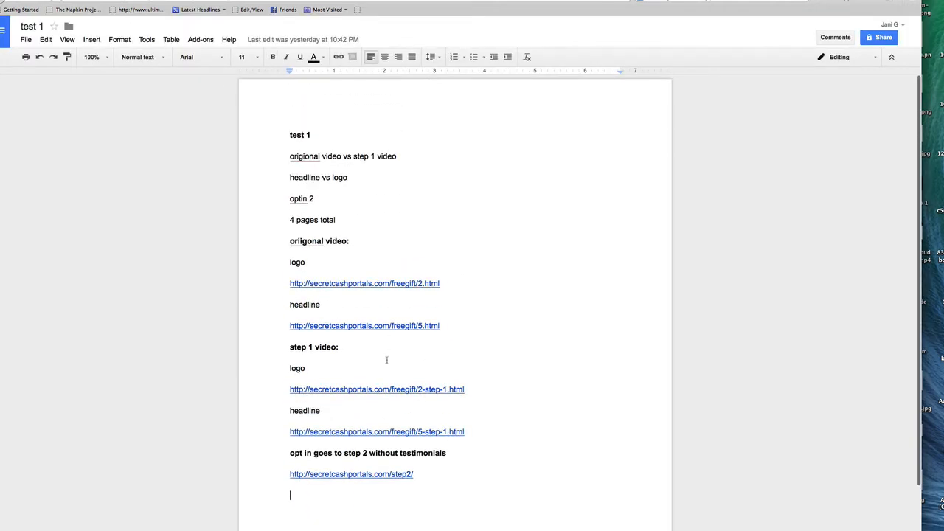
pyautogui.hotkey('ctrl', 'Tab')
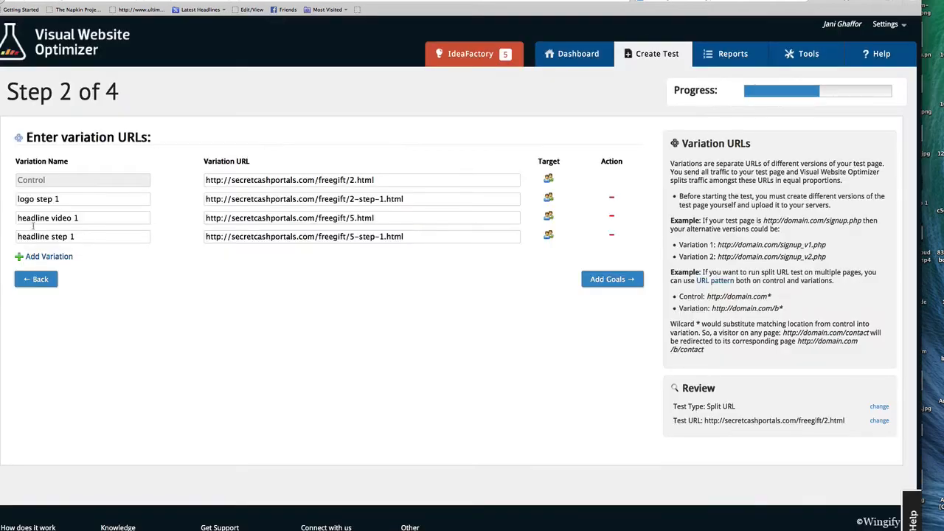
pyautogui.click(607, 283)
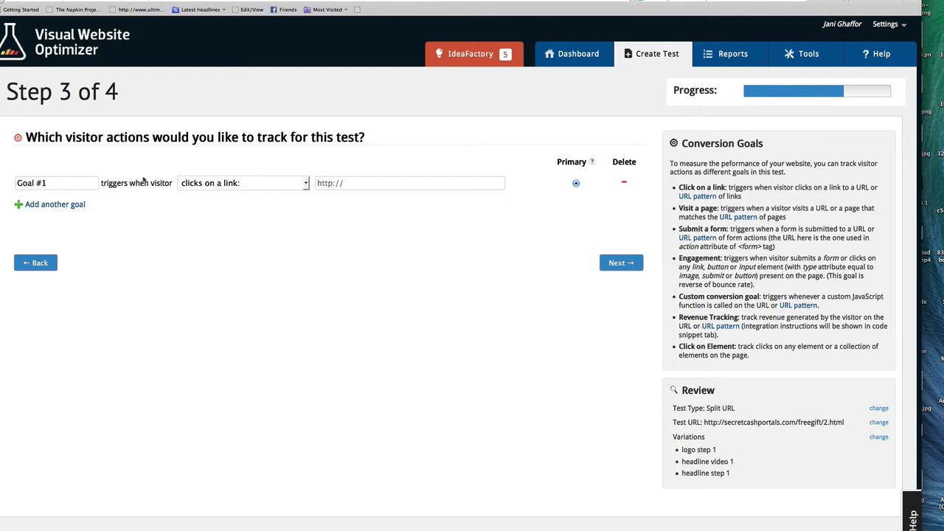
pyautogui.click(72, 185)
pyautogui.press('super+a')
pyautogui.write('Sale')
pyautogui.click(223, 184)
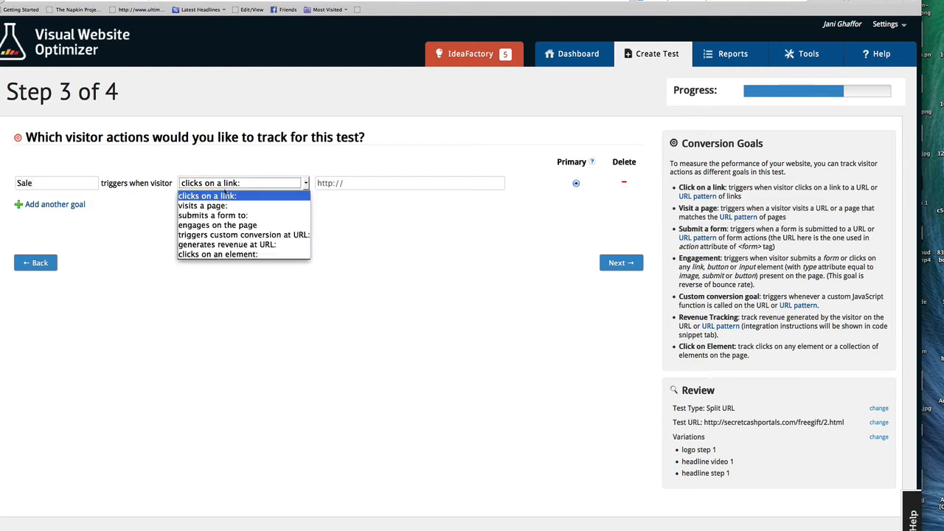
pyautogui.click(214, 206)
pyautogui.click(376, 183)
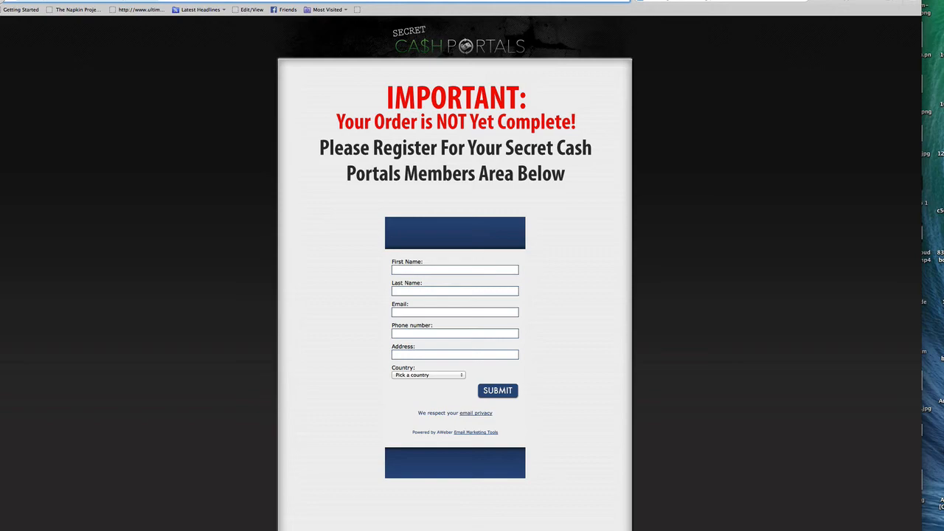
pyautogui.hotkey('ctrl', 'Tab')
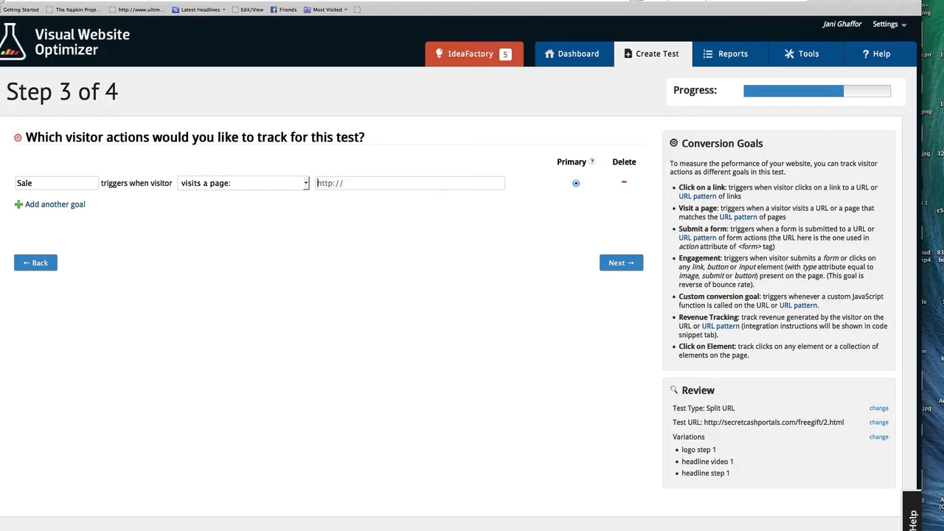
pyautogui.press('super+a')
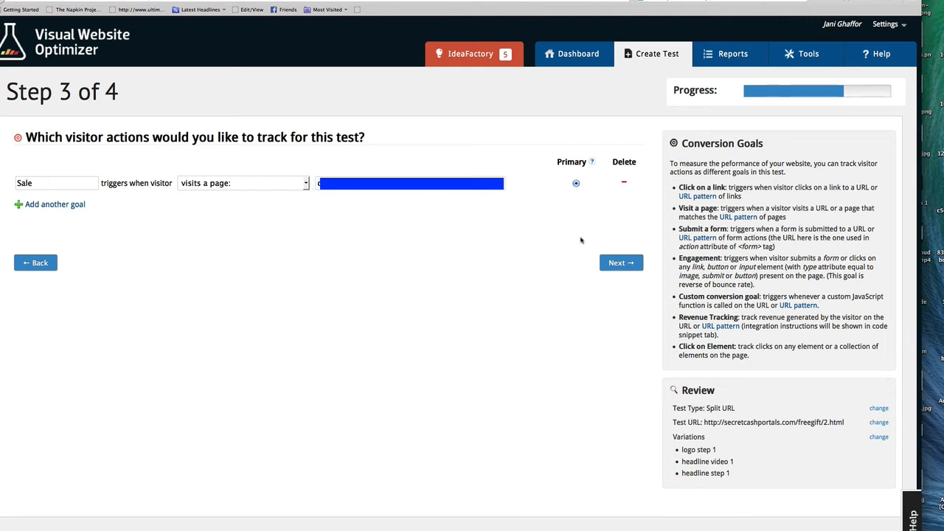
pyautogui.click(624, 261)
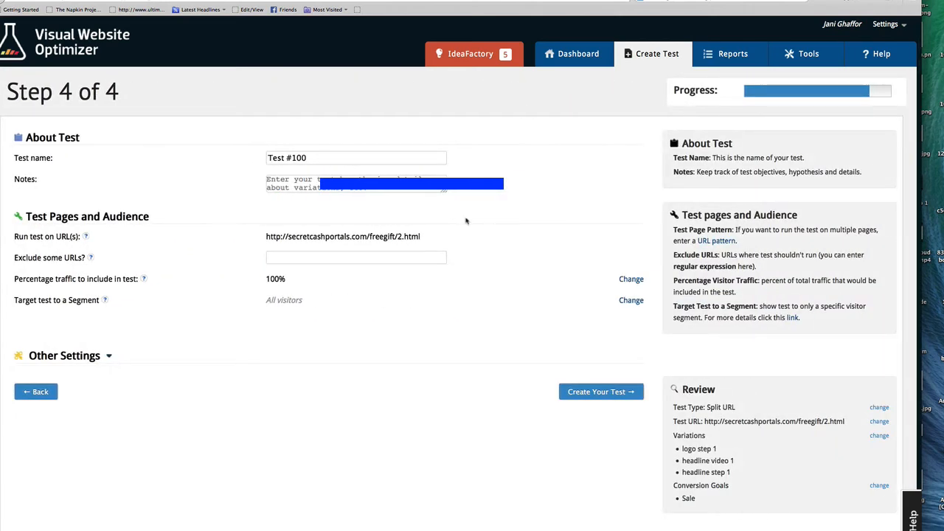
# - Name the test "SCP Test 1", add the note "headline vs logo vs video 1 vs step 1", and create the test
pyautogui.tripleClick(321, 158)
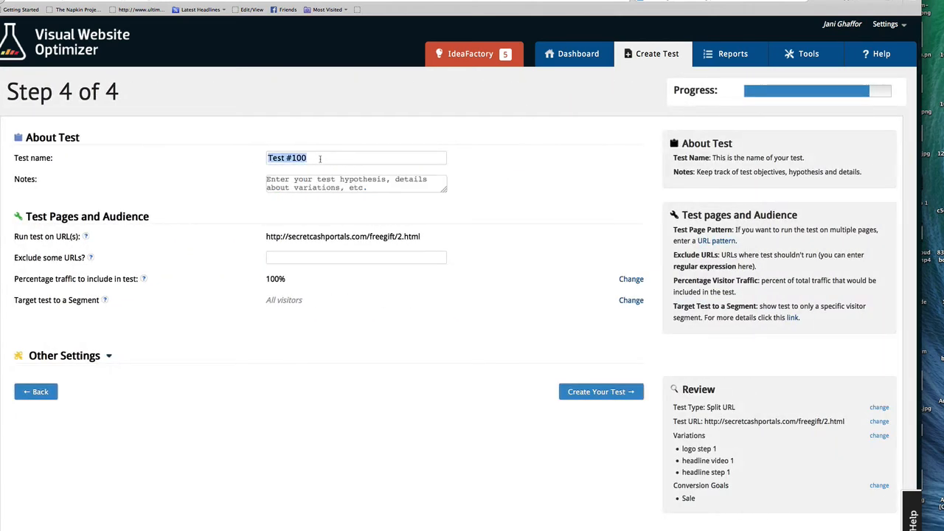
pyautogui.write('SCP Test 1')
pyautogui.click(351, 179)
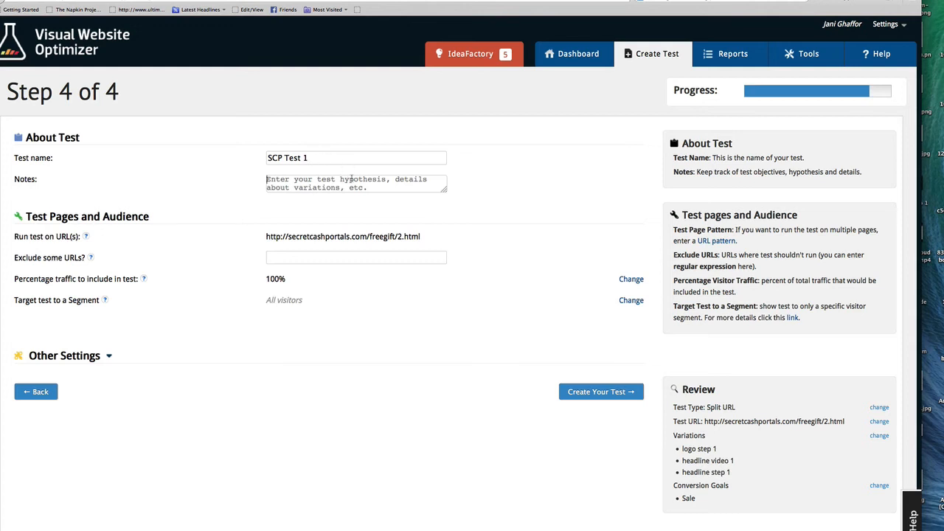
pyautogui.write('h')
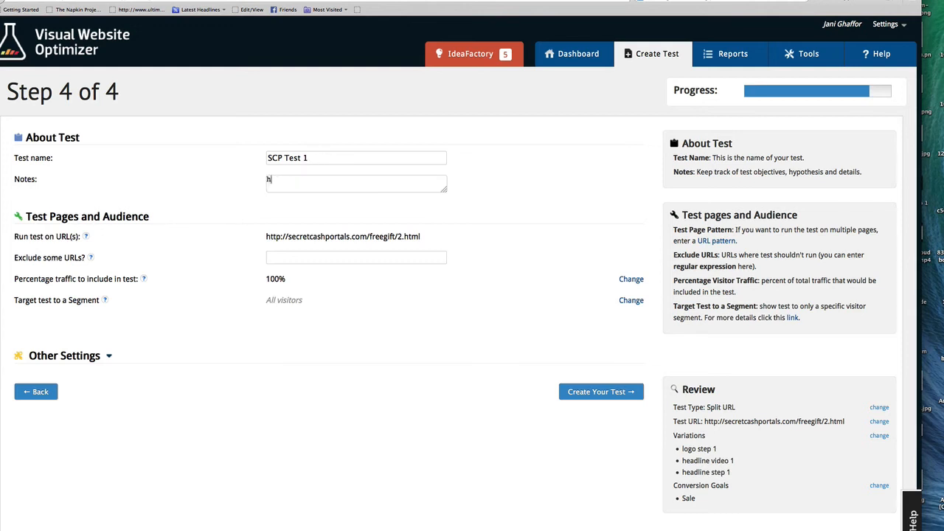
pyautogui.write('eadline vs logo vs ')
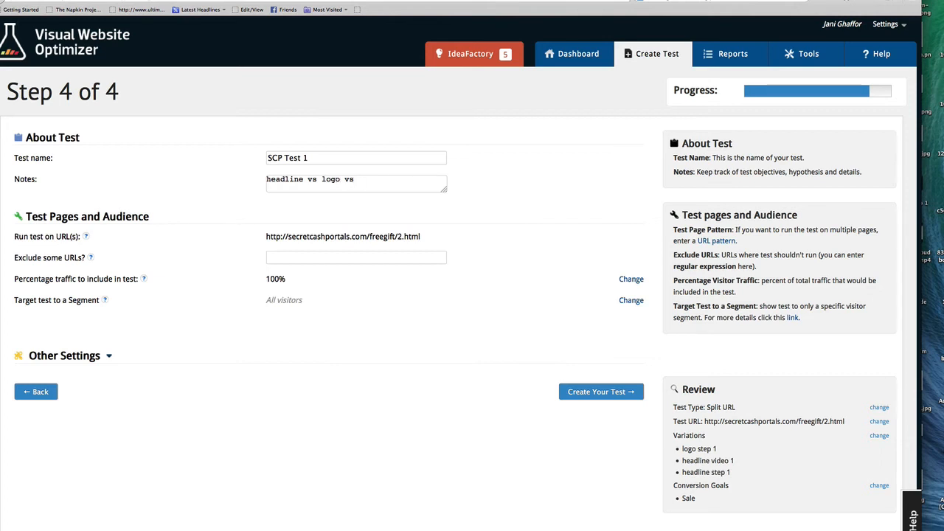
pyautogui.write('video 1 vs step 1')
pyautogui.click(597, 394)
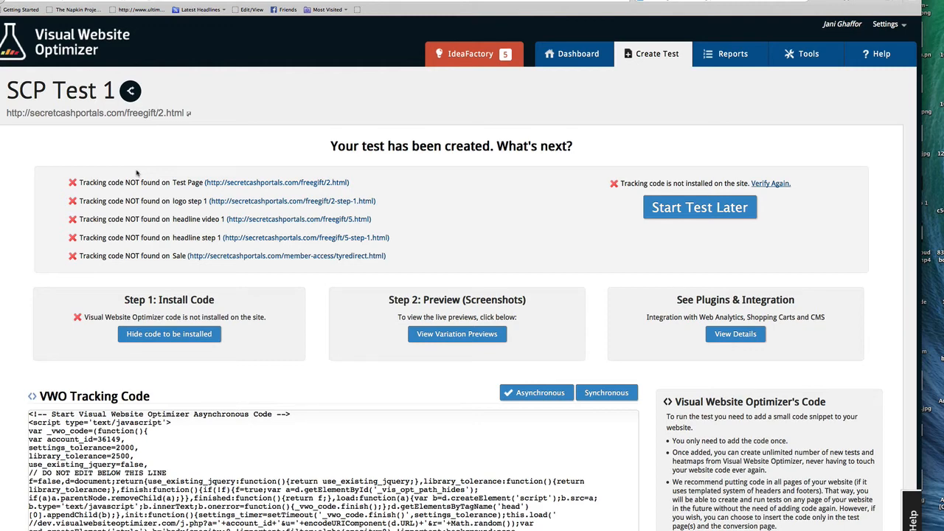
# - Change the VWO tracking code to the Synchronous version and copy the whole snippet
pyautogui.scroll(-3, 228, 359)
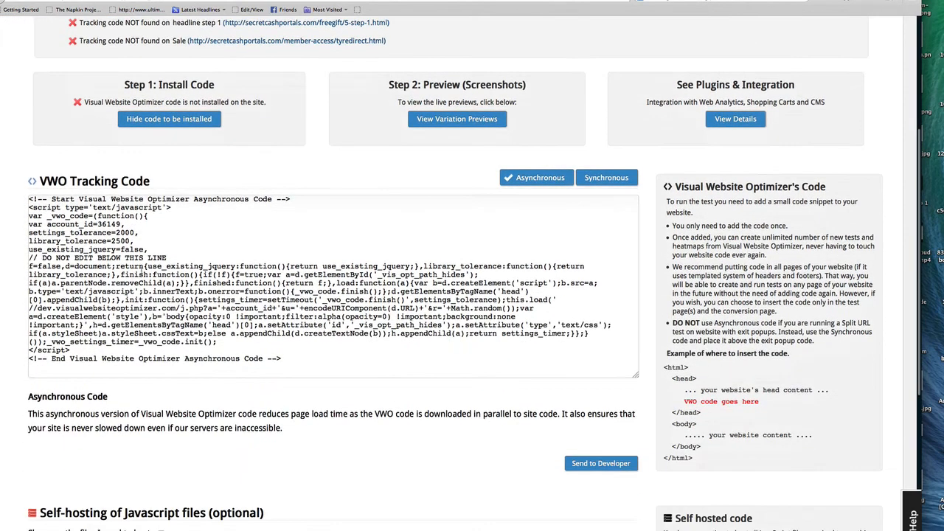
pyautogui.scroll(3, 234, 150)
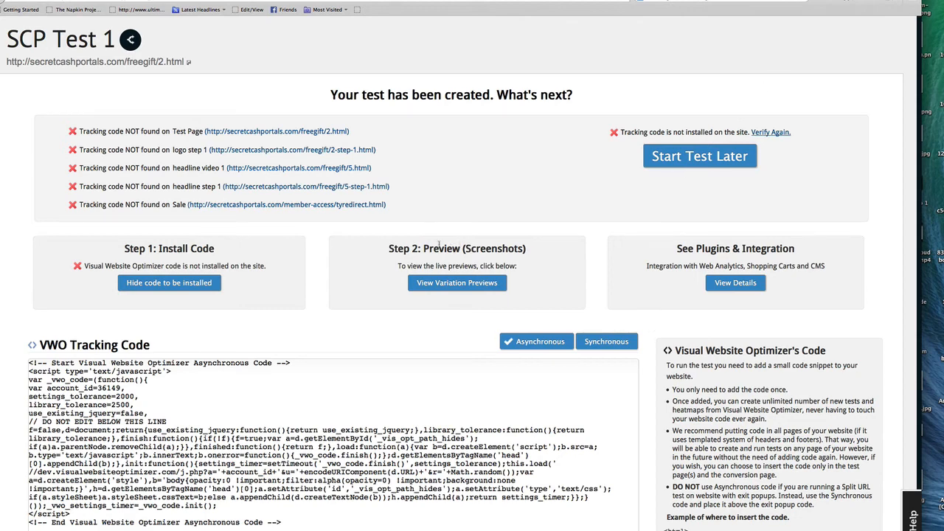
pyautogui.scroll(-1, 429, 168)
pyautogui.scroll(-1, 430, 168)
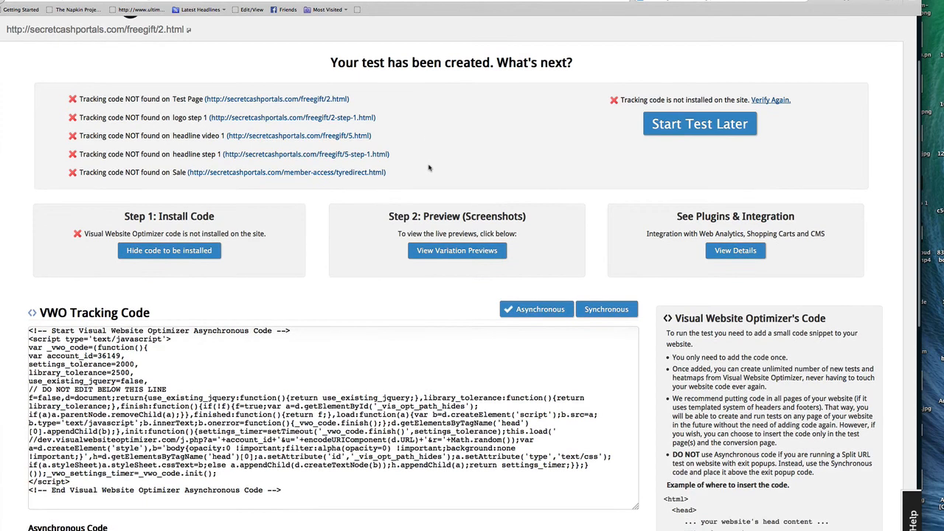
pyautogui.click(606, 291)
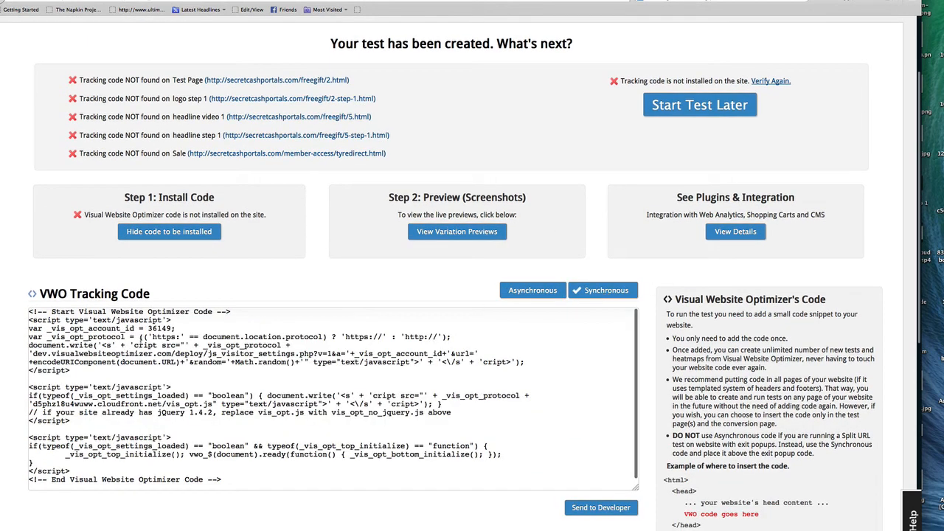
pyautogui.click(130, 345)
pyautogui.press('super+c')
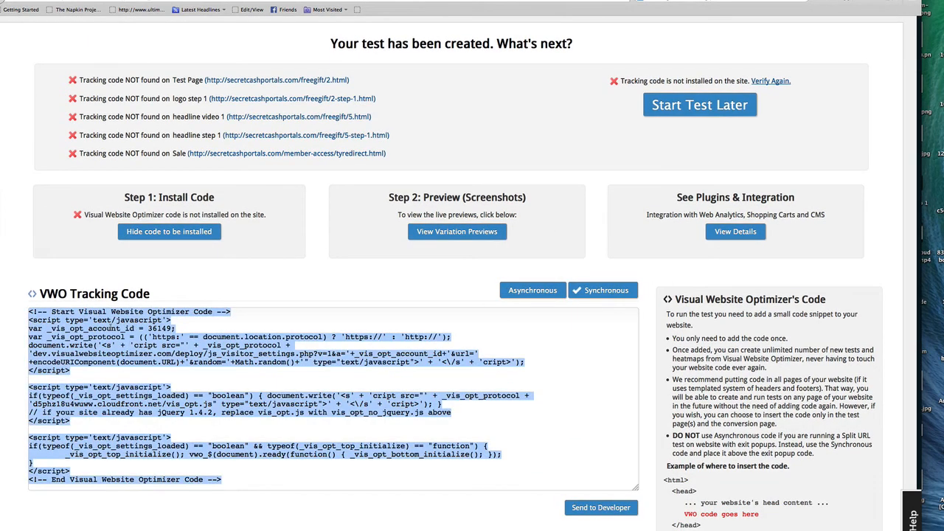
# - Switch to Transmit, enlarge its window, and open 2.html from the remote freegift folder for editing
pyautogui.scroll(1, 563, 217)
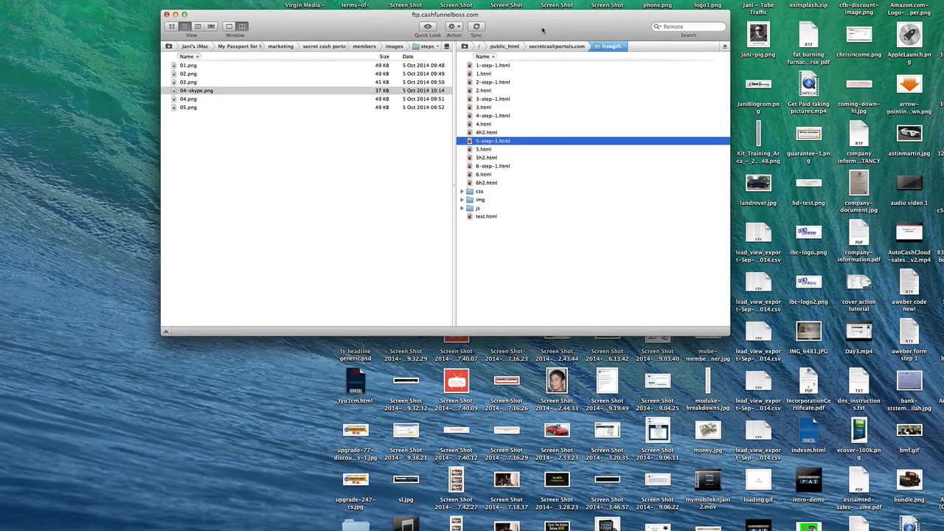
pyautogui.moveTo(542, 30); pyautogui.dragTo(474, 20)
pyautogui.moveTo(661, 325); pyautogui.dragTo(748, 357)
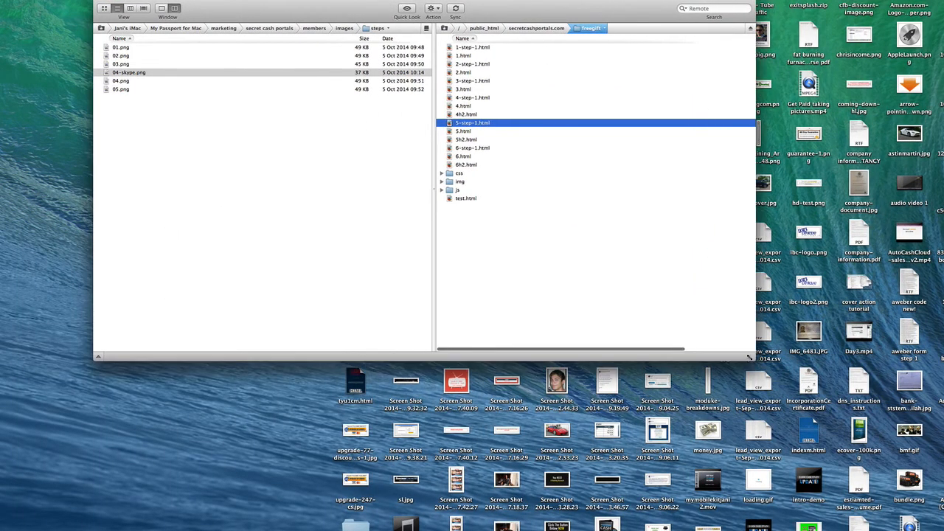
pyautogui.click(463, 73)
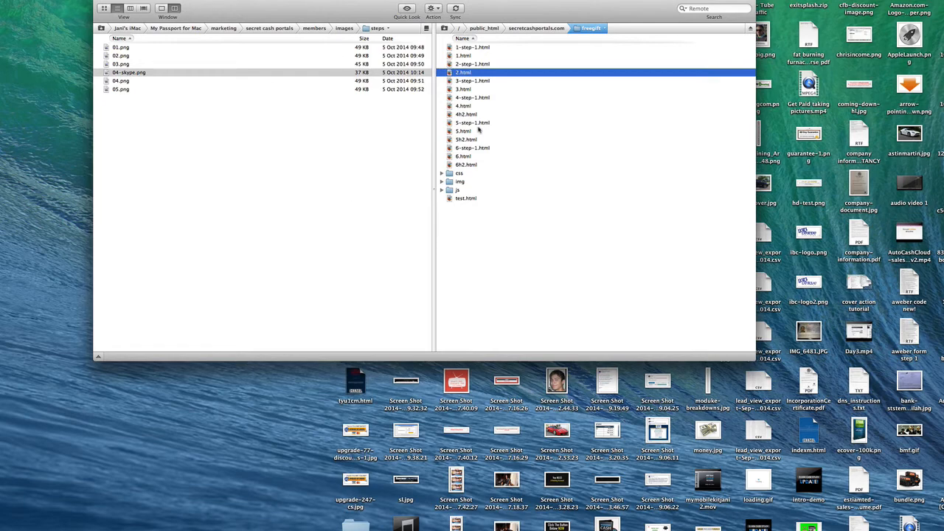
pyautogui.rightClick(452, 74)
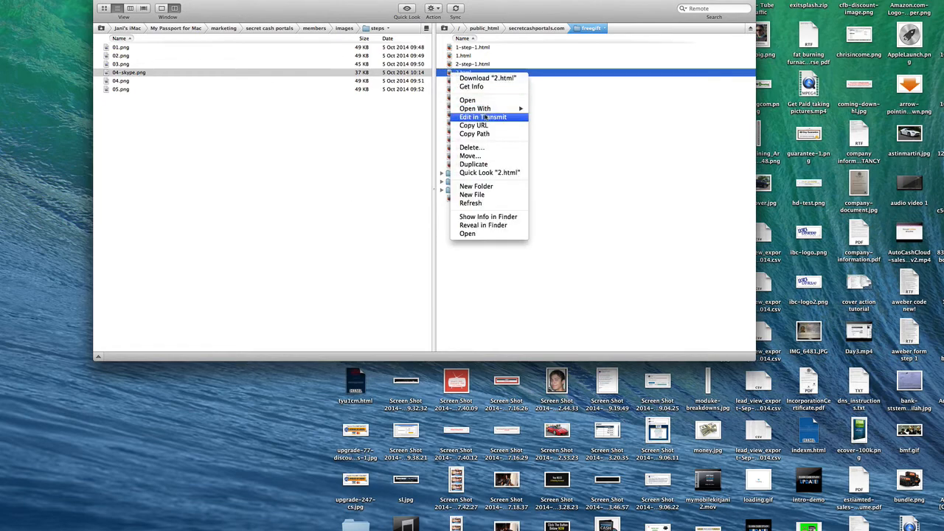
pyautogui.click(483, 116)
# - Insert the copied tracking code in 2.html just above the "Start of ExitSplash.com Code" comment
pyautogui.scroll(-15, 403, 196)
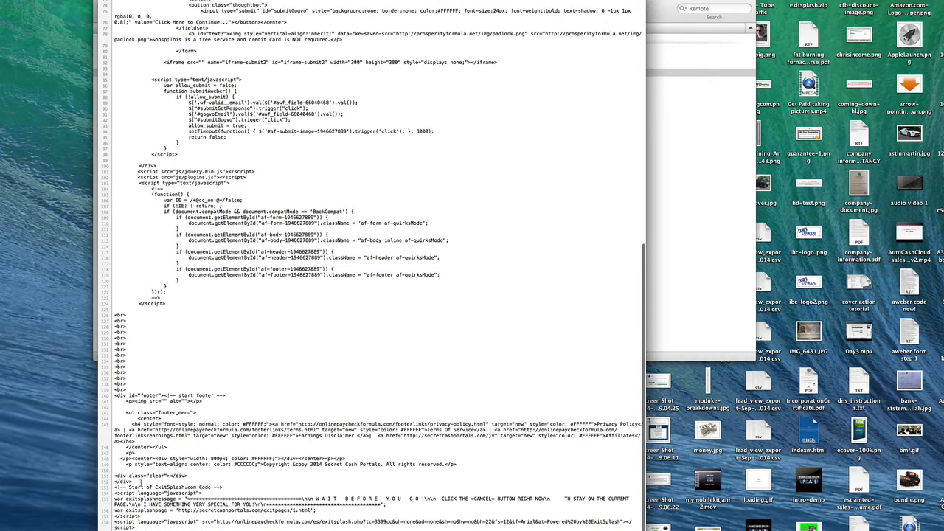
pyautogui.press('super+v')
pyautogui.scroll(-3, 369, 295)
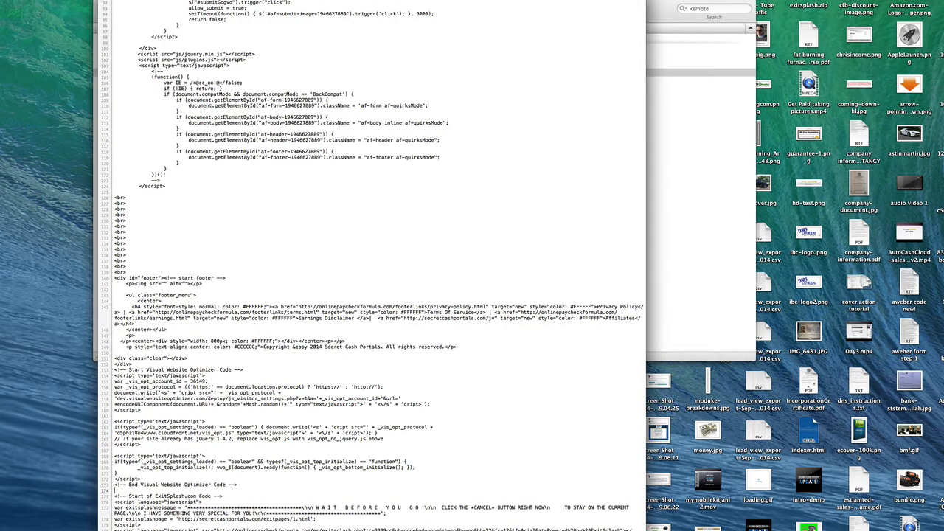
# - Close 2.html with its changes saved and review the tracking code instructions on the VWO test page in the browser
pyautogui.scroll(-1, 158, 489)
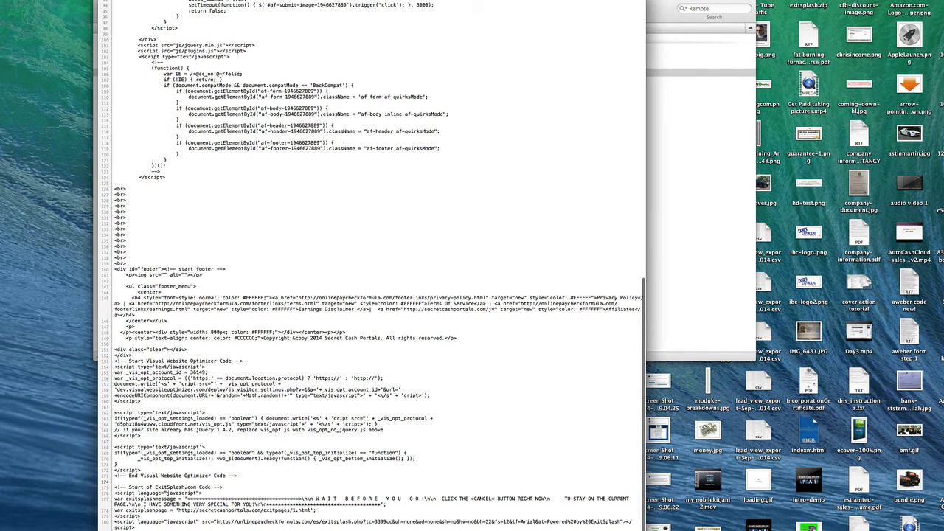
pyautogui.press('super+w')
pyautogui.click(445, 37)
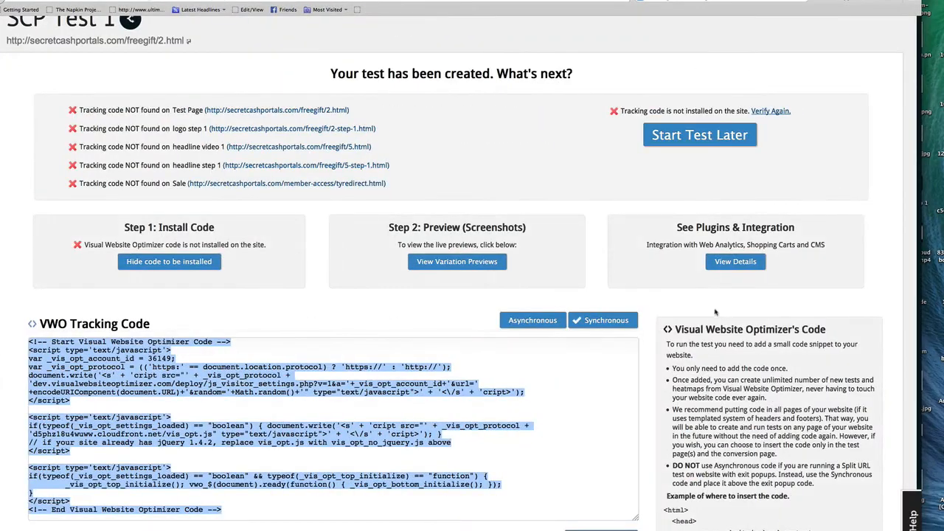
pyautogui.scroll(-3, 457, 295)
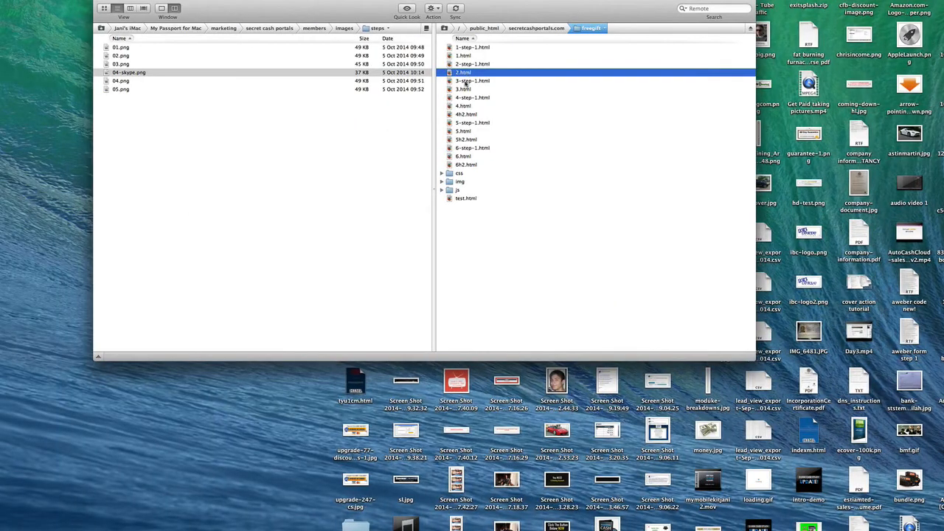
# - Insert the Synchronous tracking code in 2-step-1.html in Transmit, just above the "Start of ExitSplash.com Code" comment, and save the file
pyautogui.rightClick(463, 65)
pyautogui.click(500, 110)
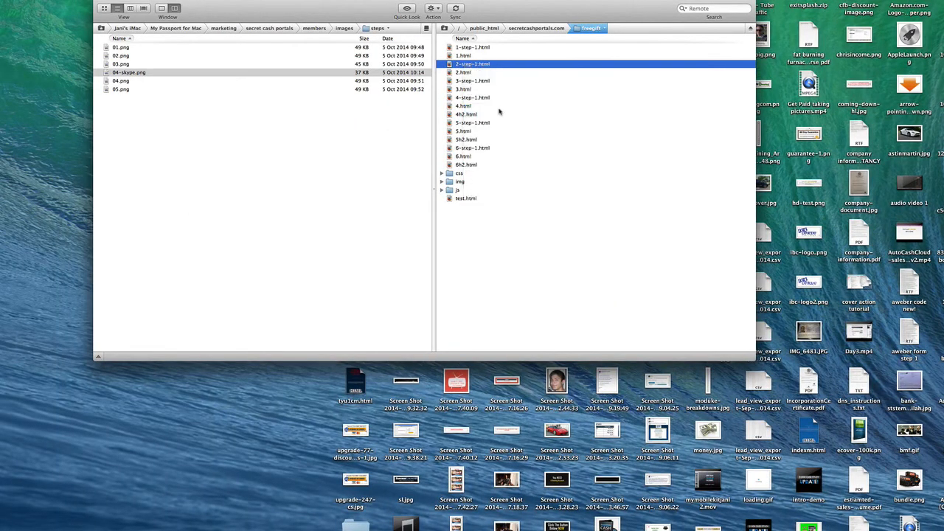
pyautogui.scroll(-10, 372, 266)
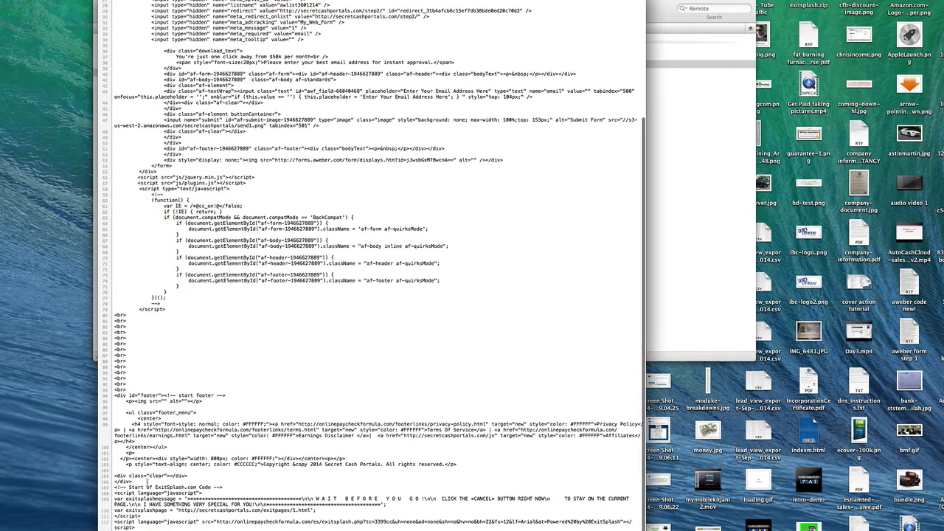
pyautogui.press('super+v')
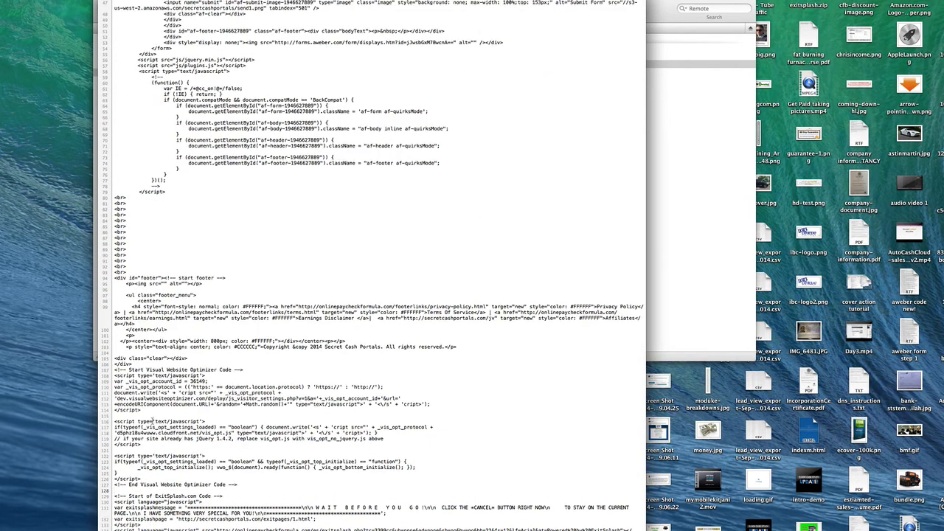
pyautogui.press('super+w')
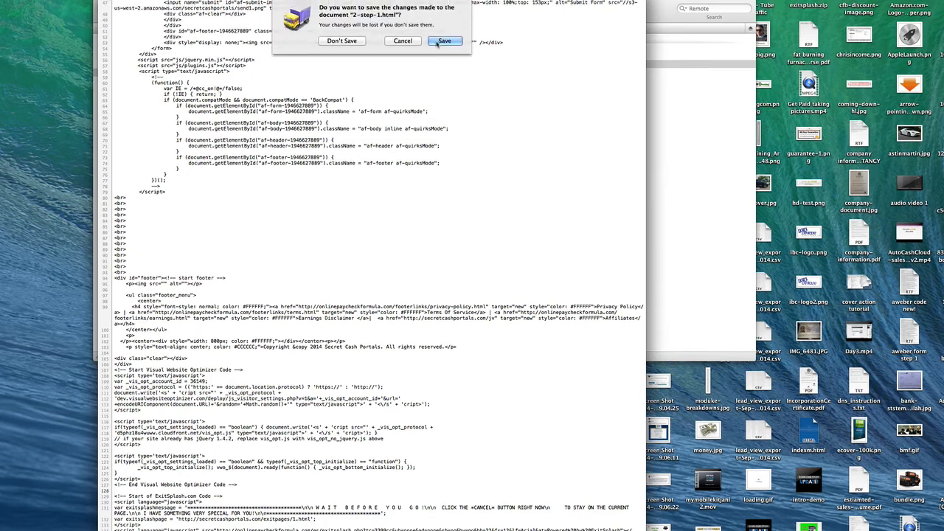
pyautogui.click(442, 42)
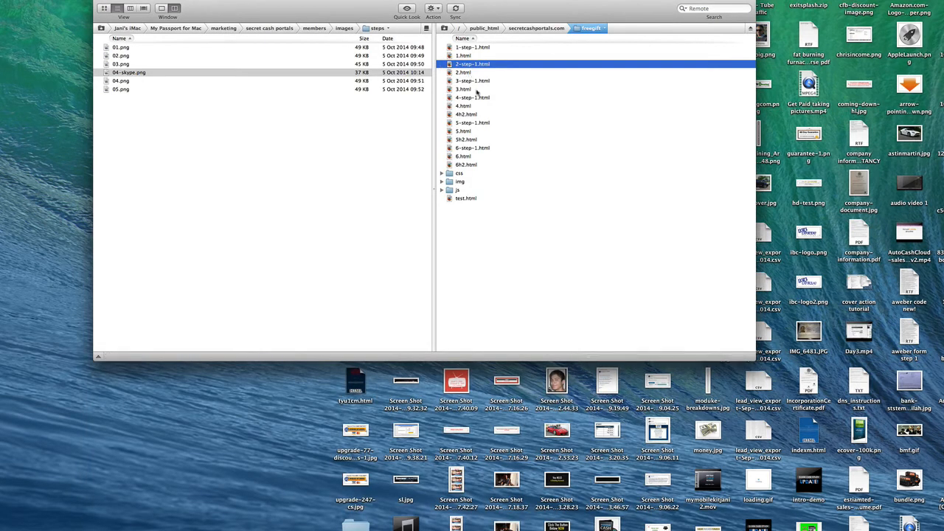
# - Add the same tracking code to 5.html just above the "Start of ExitSplash.com Code" comment, and close the file with changes saved
pyautogui.rightClick(464, 131)
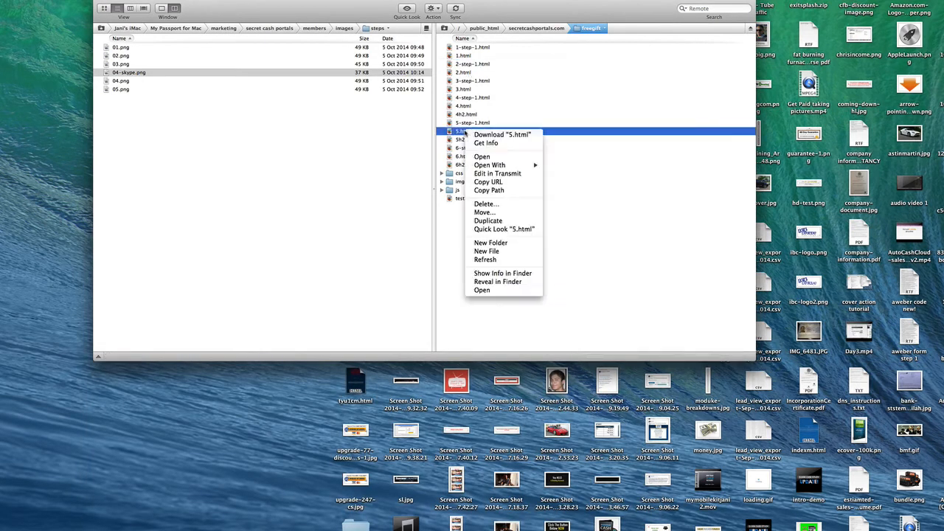
pyautogui.click(497, 173)
pyautogui.scroll(-15, 289, 313)
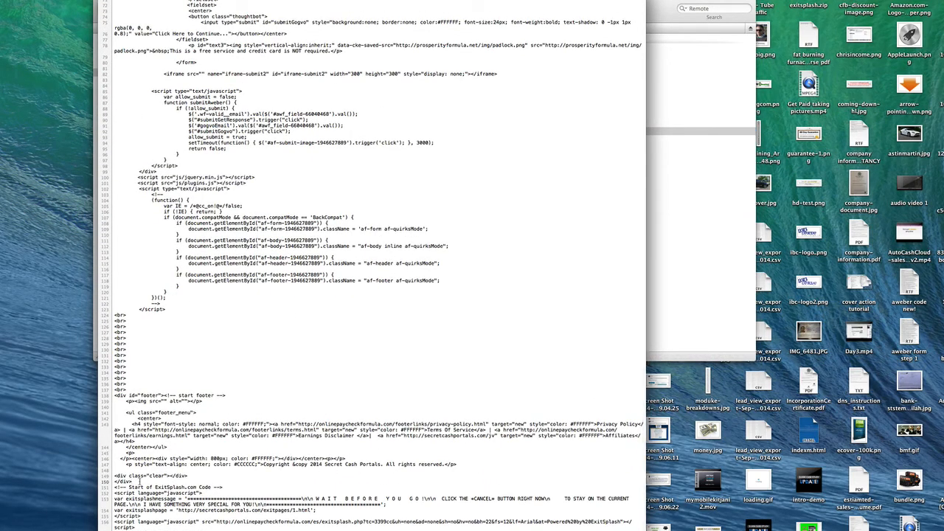
pyautogui.press('super+v')
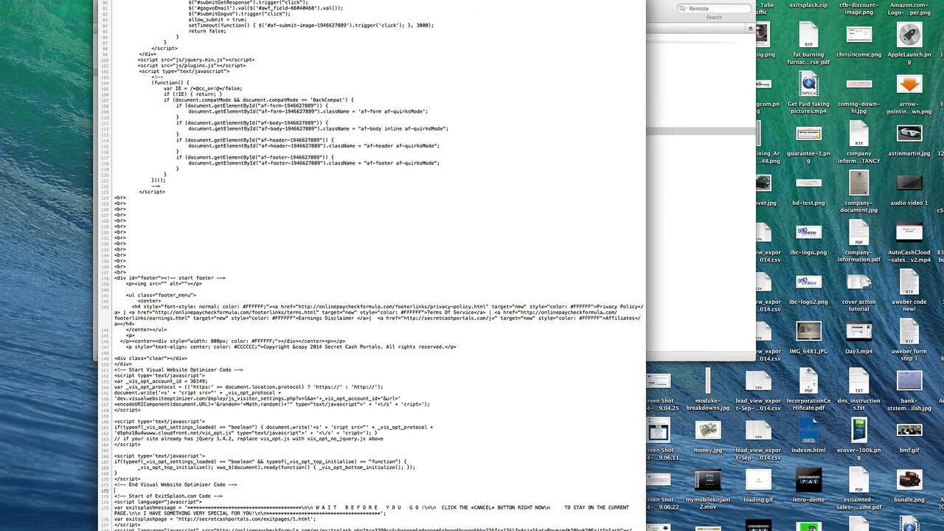
pyautogui.press('super+w')
pyautogui.click(445, 41)
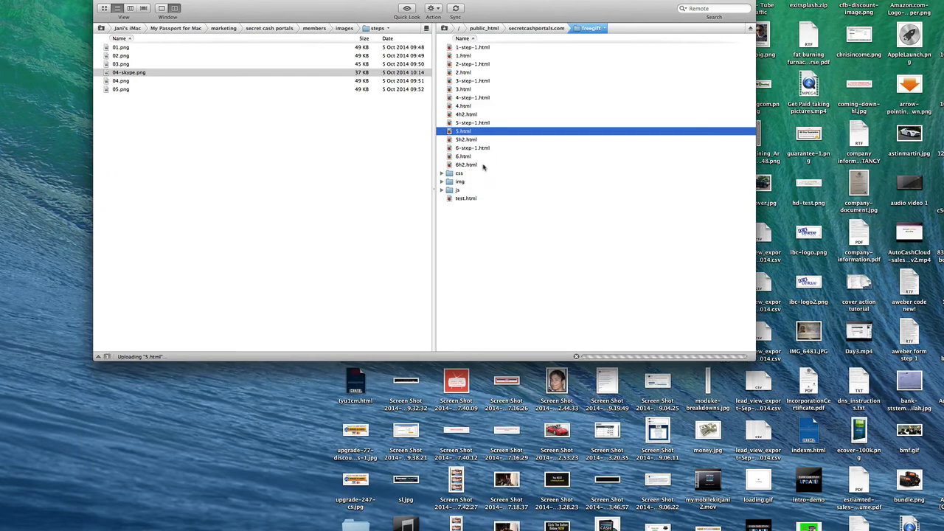
# - Edit 5-step-1.html to include the tracking code just above the "Start of ExitSplash.com Code" comment, then save and close it
pyautogui.click(467, 124)
pyautogui.rightClick(465, 123)
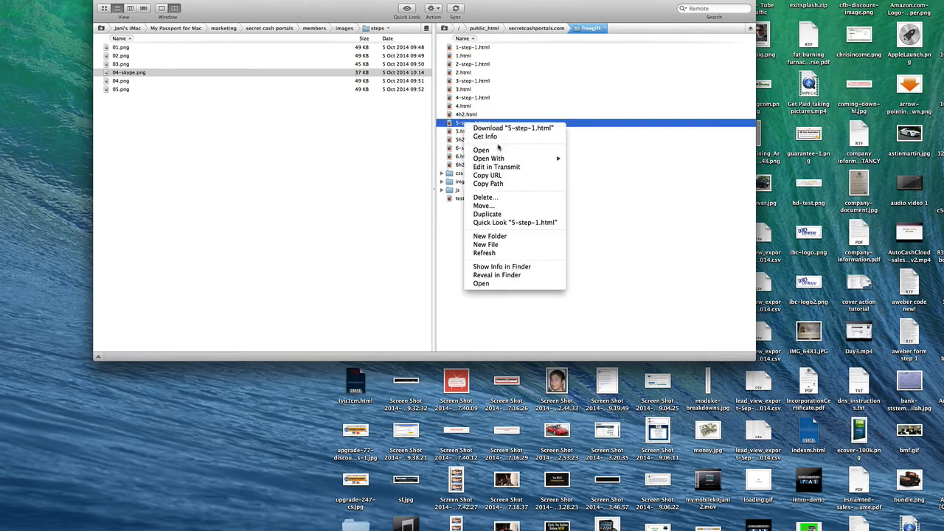
pyautogui.click(507, 168)
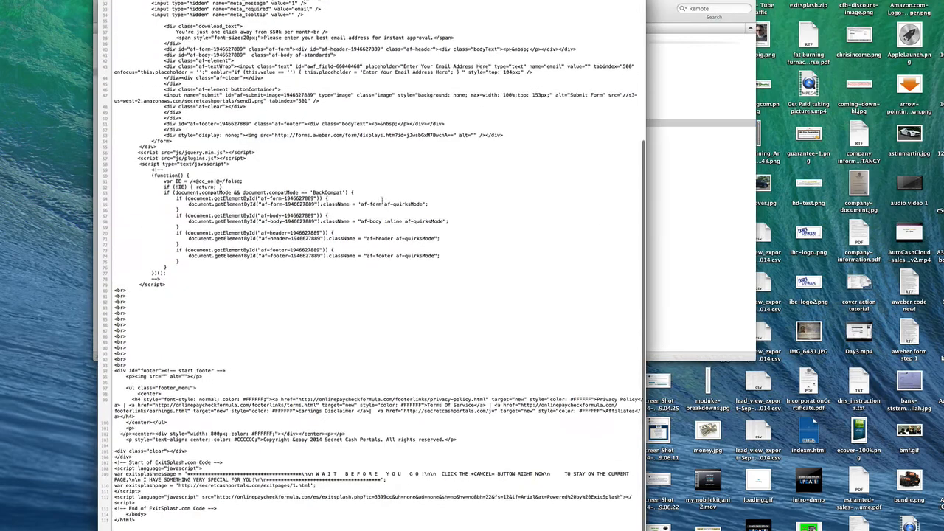
pyautogui.scroll(3, 383, 199)
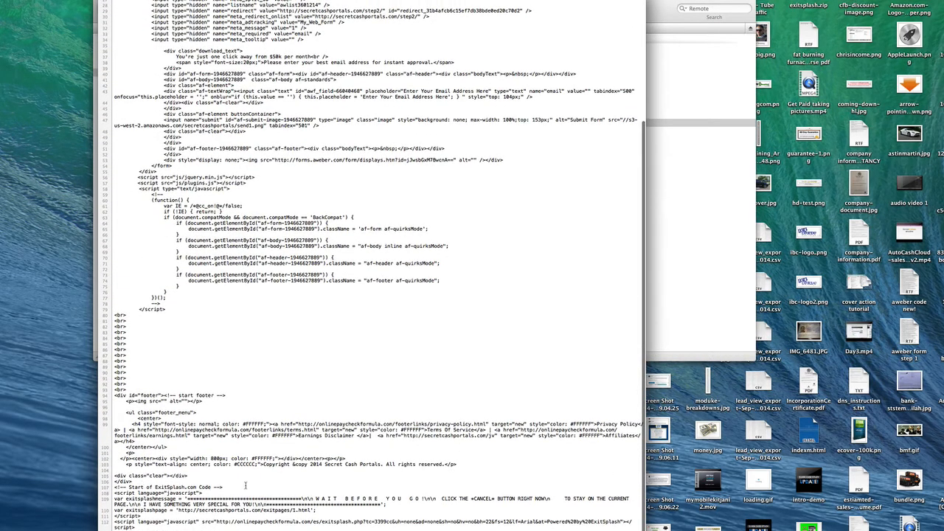
pyautogui.press('Return')
pyautogui.press('super+v')
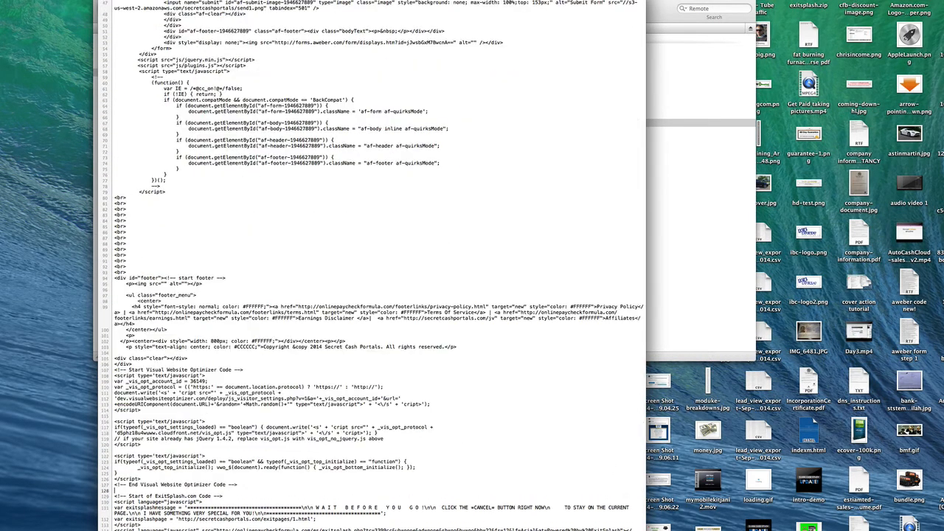
pyautogui.press('super+w')
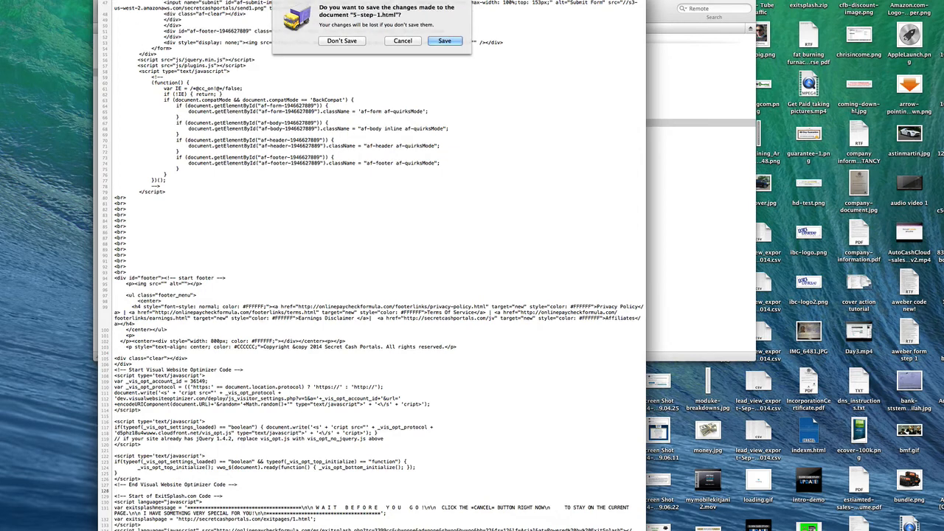
pyautogui.click(445, 40)
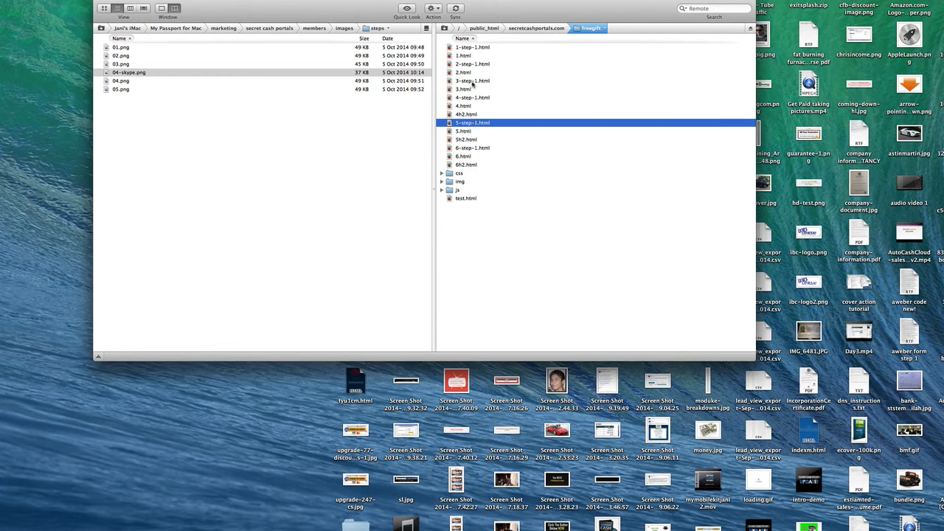
# - Go to the member-access folder of secretcashportals.com and open tyredirect.html for editing in Transmit
pyautogui.click(544, 30)
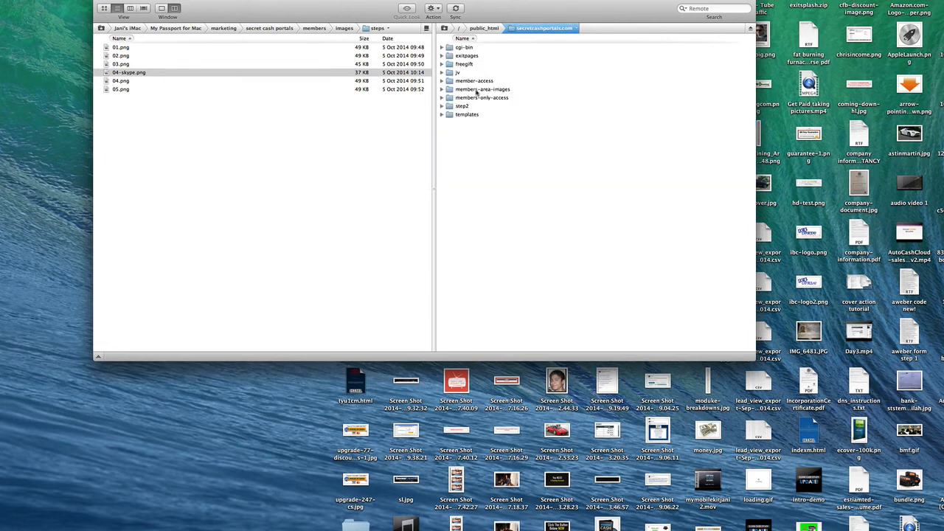
pyautogui.doubleClick(449, 81)
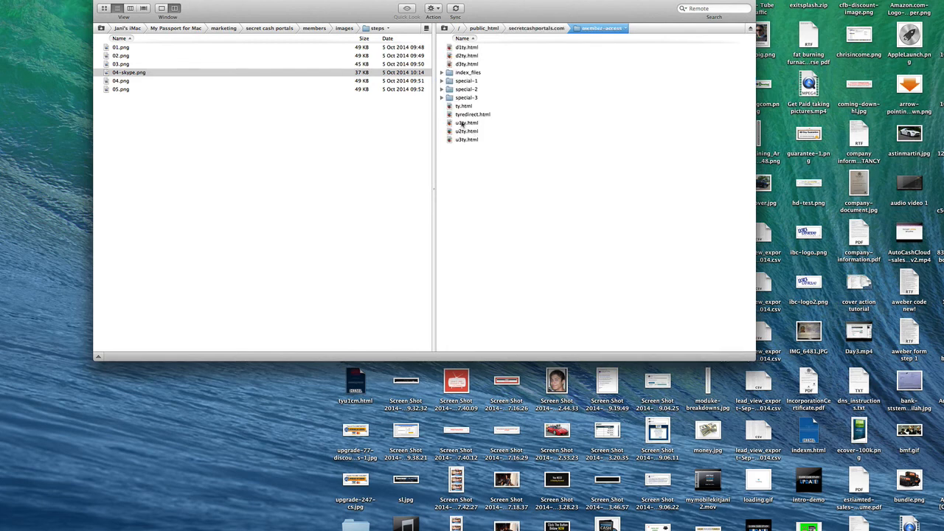
pyautogui.click(451, 115)
pyautogui.rightClick(451, 115)
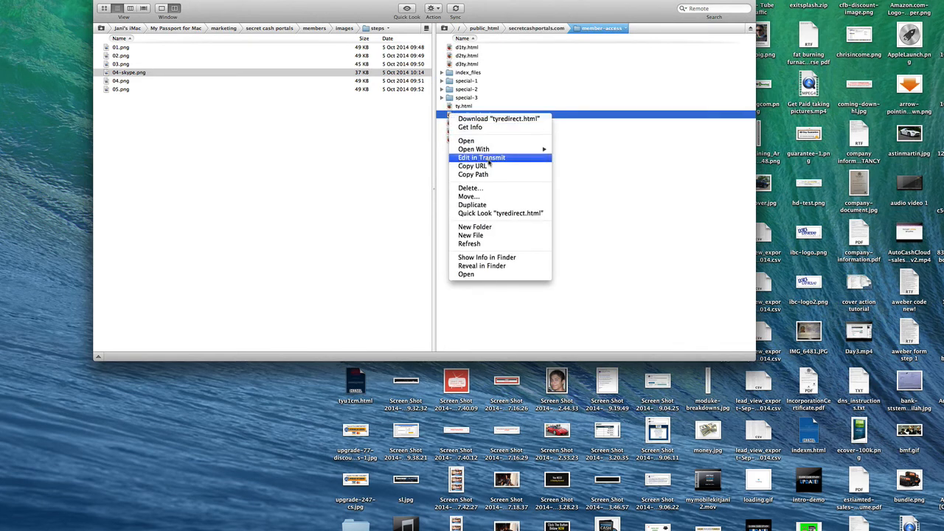
pyautogui.click(489, 157)
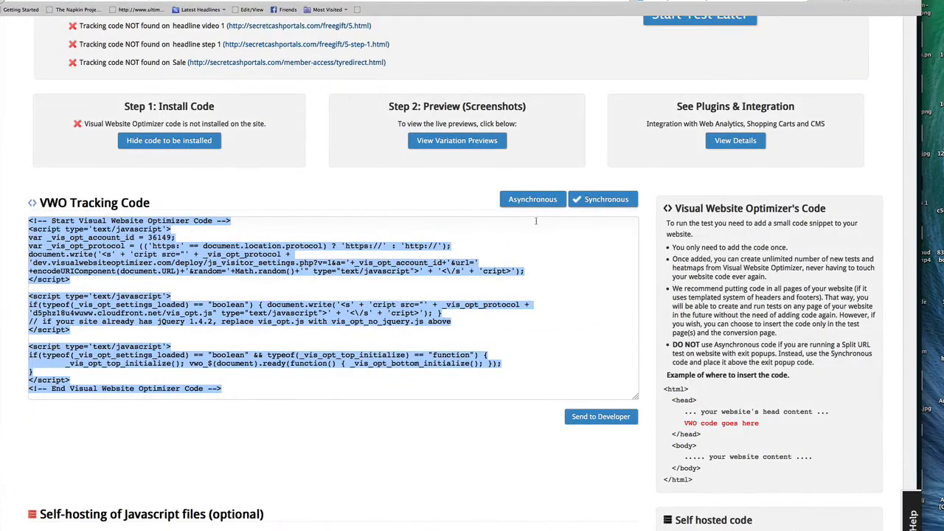
# - Copy the Asynchronous tracking code from the VWO page in the browser and paste it just above </head> in tyredirect.html, saving the file
pyautogui.click(539, 201)
pyautogui.click(300, 280)
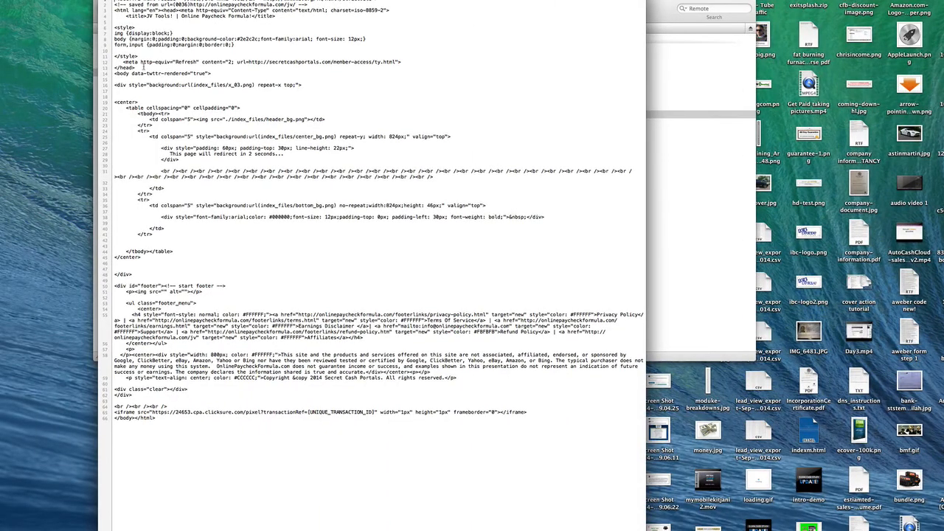
pyautogui.click(414, 62)
pyautogui.press('Return')
pyautogui.hotkey('ctrl', 'v')
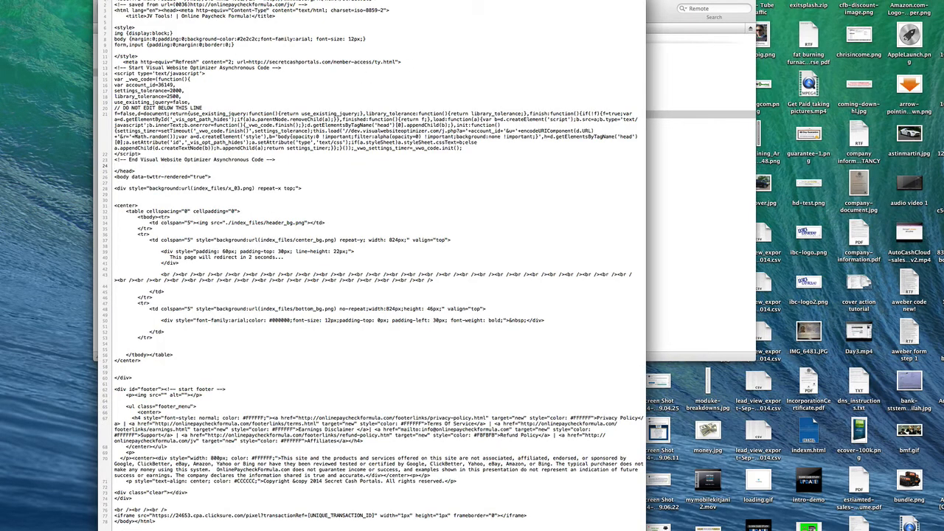
pyautogui.press('super+w')
pyautogui.click(446, 41)
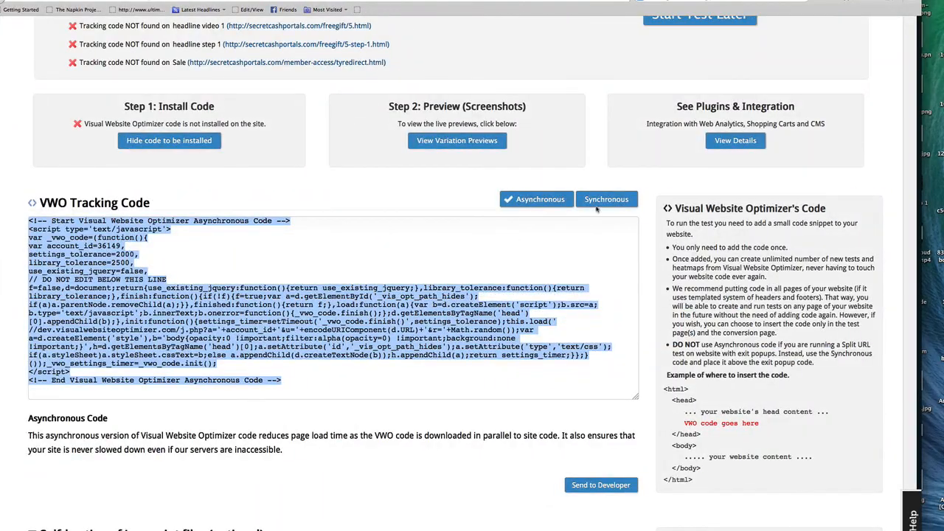
# - Show the Synchronous code on the VWO page again and rerun the tracking code verification for the test pages
pyautogui.click(602, 201)
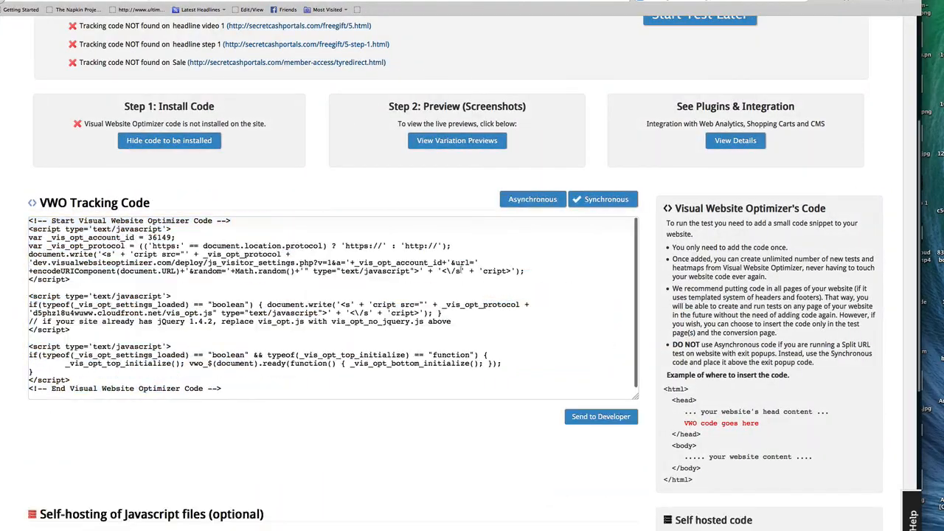
pyautogui.scroll(4, 463, 271)
pyautogui.click(779, 141)
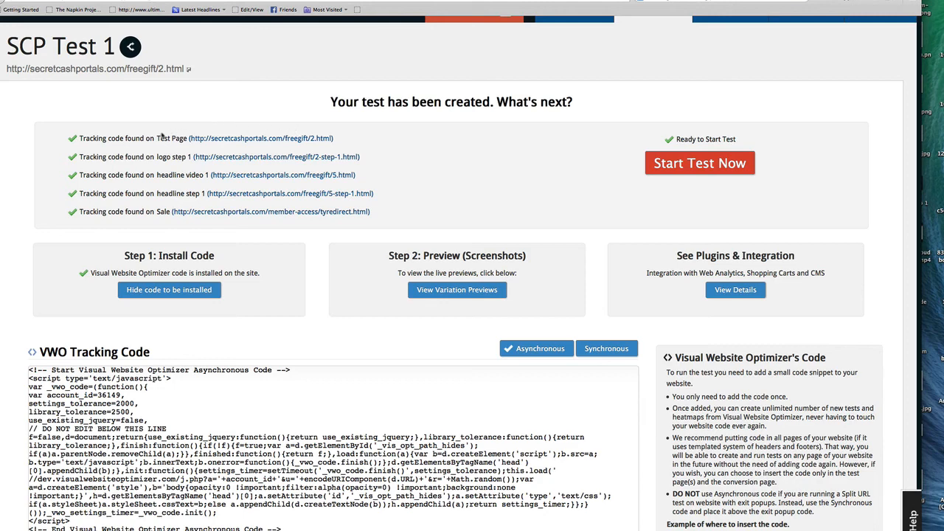
pyautogui.scroll(2, 168, 128)
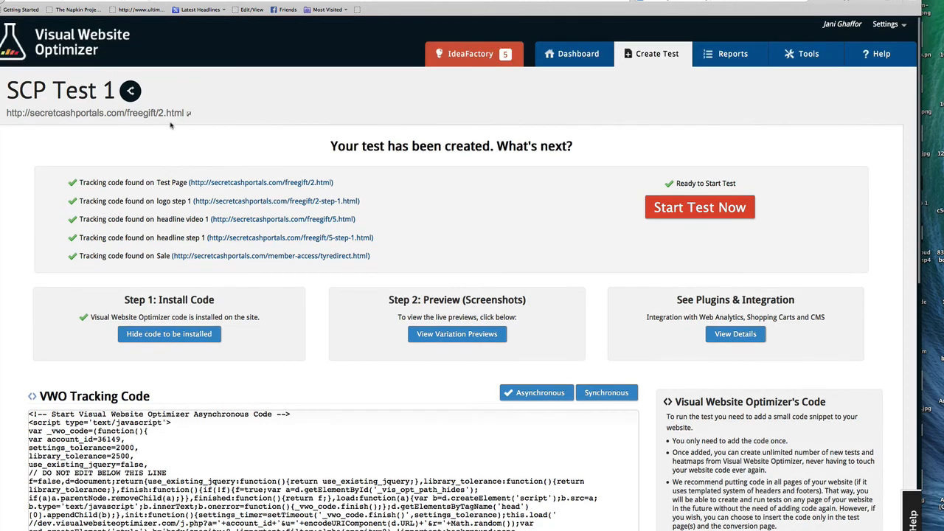
pyautogui.moveTo(8, 113); pyautogui.dragTo(211, 117)
pyautogui.moveTo(5, 83); pyautogui.dragTo(7, 114)
pyautogui.click(188, 116)
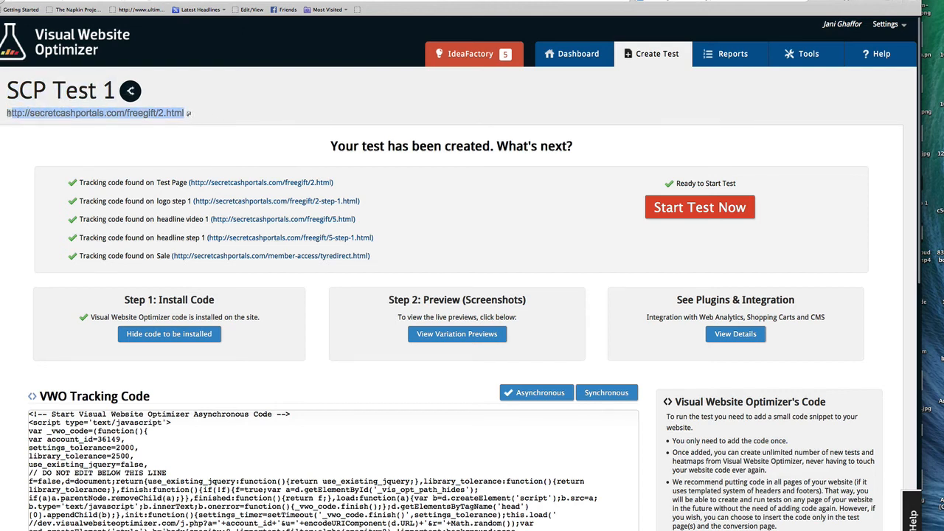
pyautogui.rightClick(118, 112)
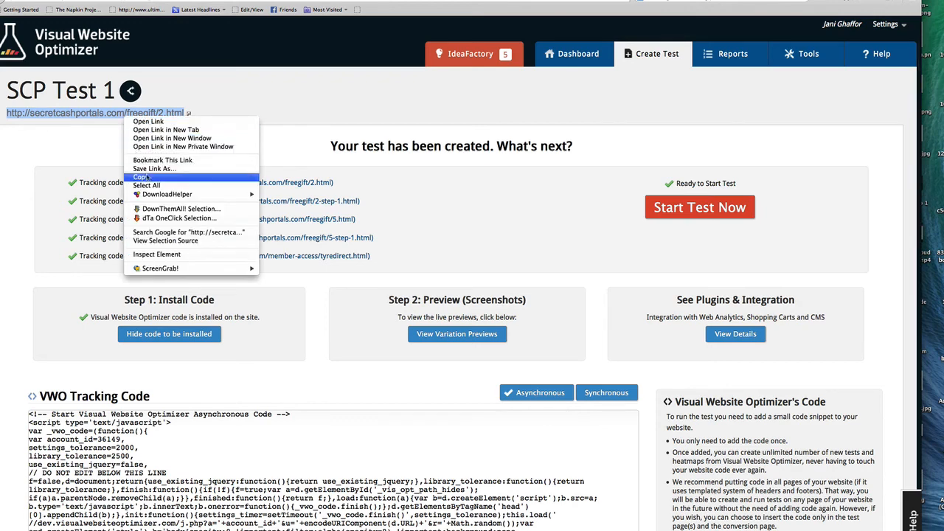
pyautogui.click(170, 174)
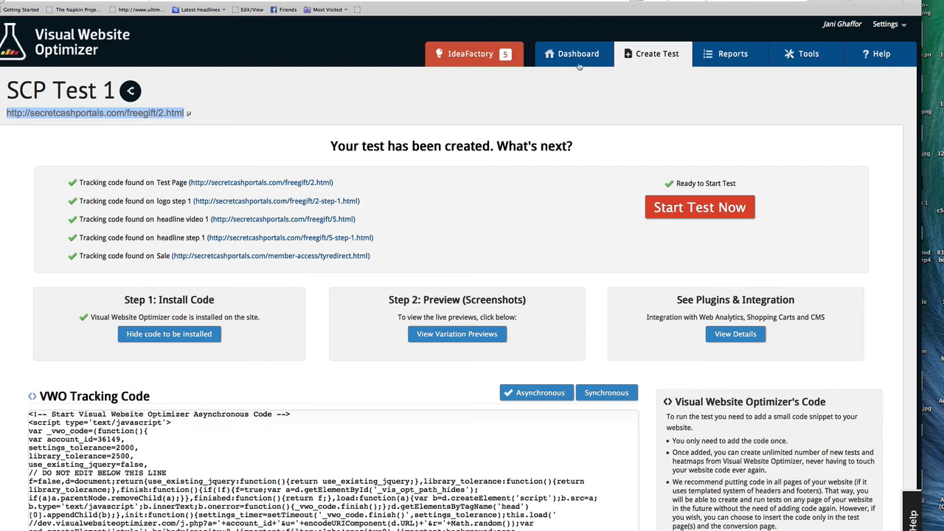
# - Start SCP Test 1 and open its test URL from the link beside the address
pyautogui.click(695, 214)
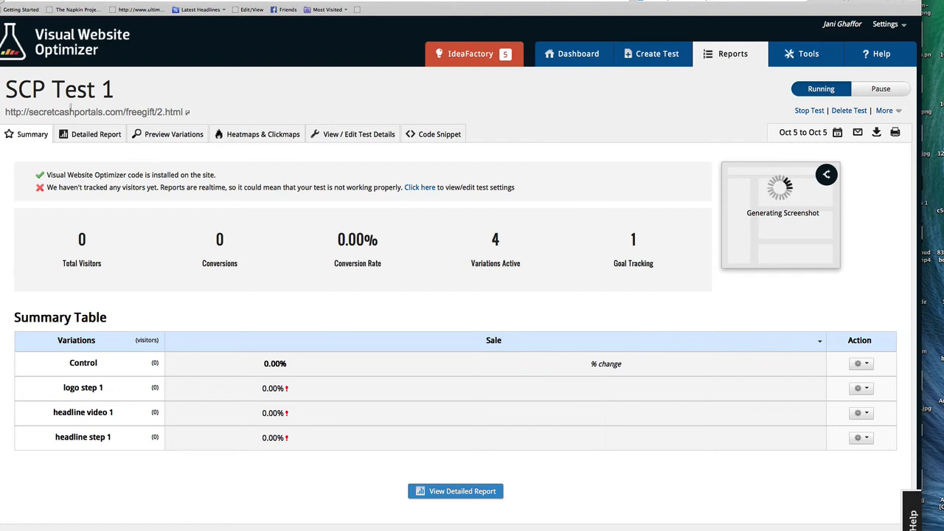
pyautogui.click(188, 111)
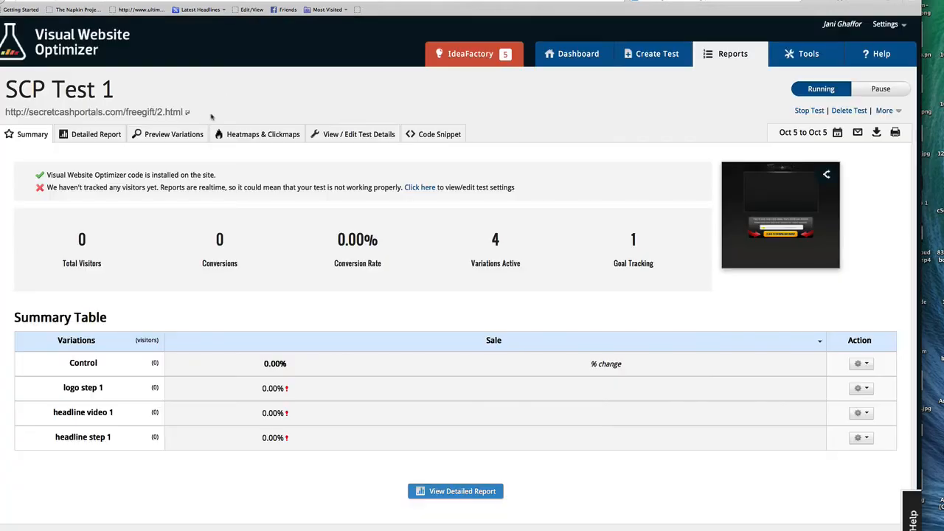
pyautogui.click(187, 115)
# - Examine the detailed report's conversion chart and variations table for SCP Test 1, and return to the summary
pyautogui.click(92, 134)
pyautogui.scroll(-3, 585, 279)
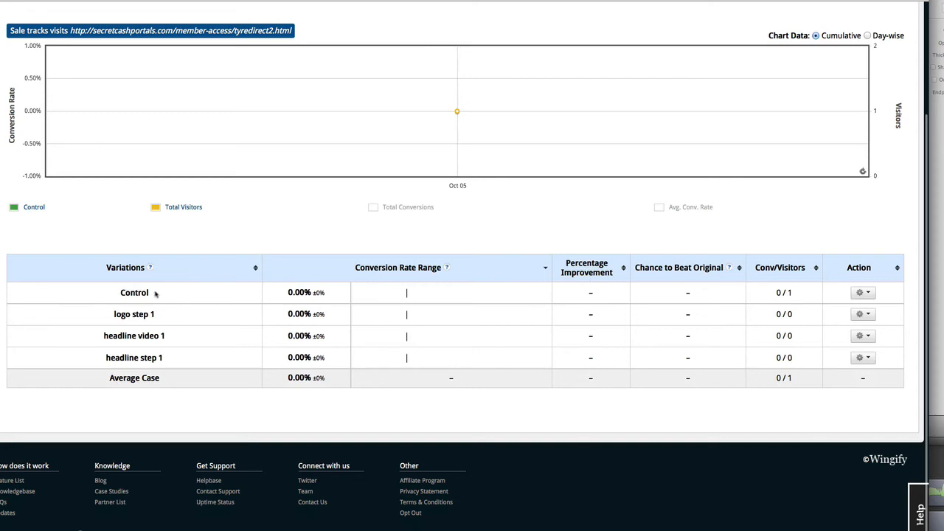
pyautogui.scroll(2, 9, 67)
pyautogui.click(15, 64)
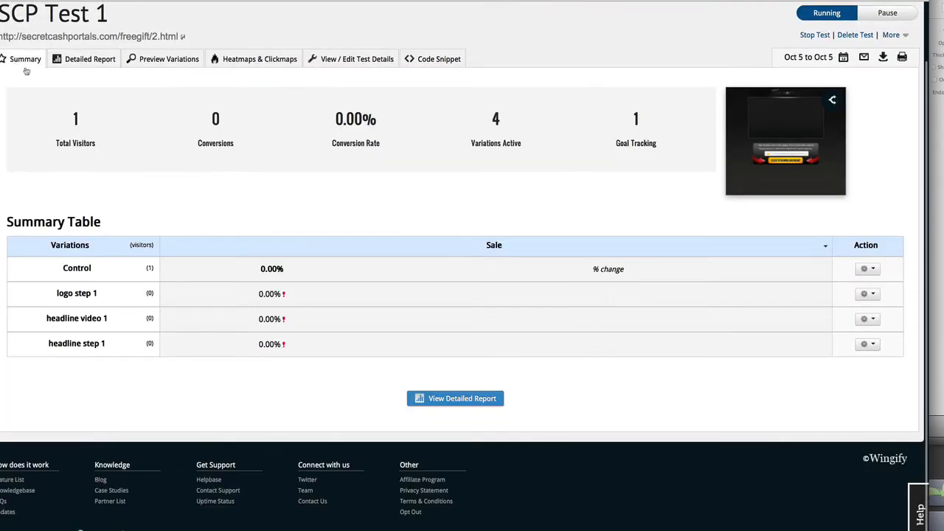
# - Examine the visitor counts and Sale conversion rates of the control and its variations in SCP Test 1's Summary Table
pyautogui.moveTo(97, 281); pyautogui.dragTo(116, 331)
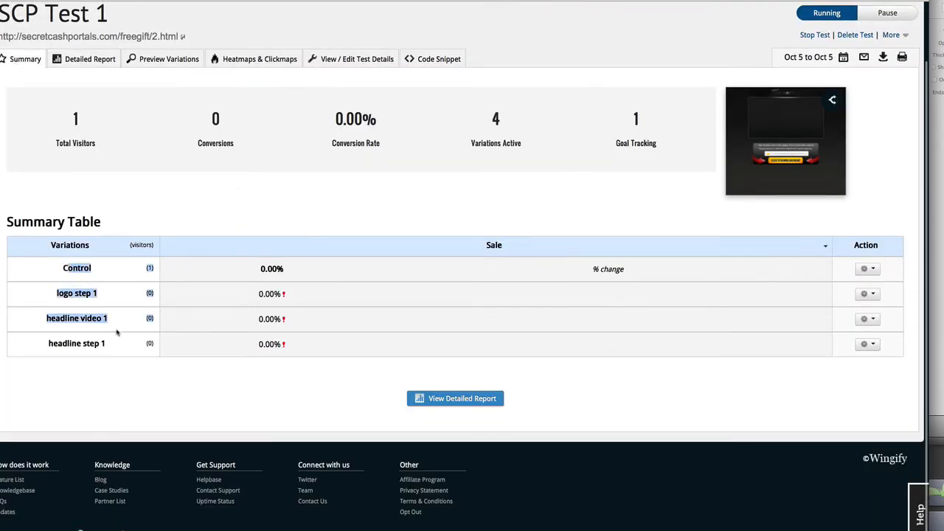
pyautogui.click(143, 268)
pyautogui.moveTo(146, 268); pyautogui.dragTo(152, 289)
pyautogui.click(152, 290)
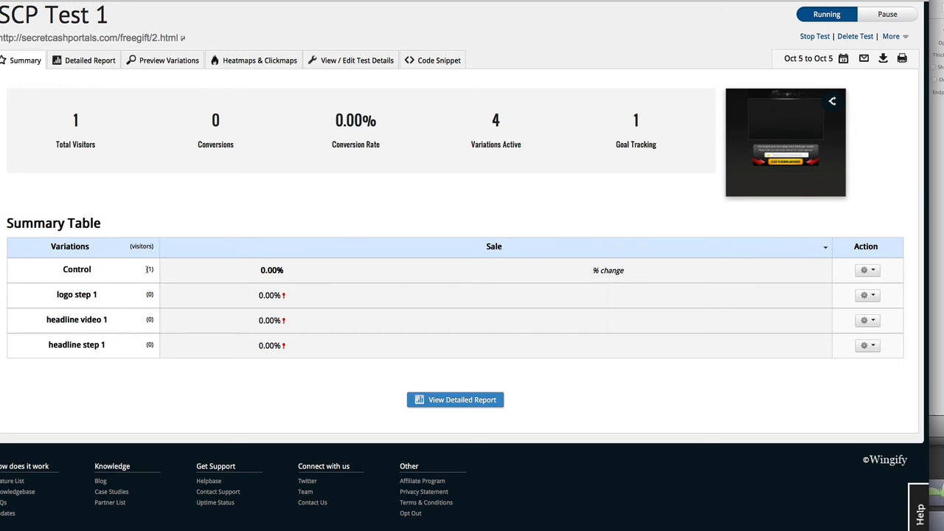
pyautogui.moveTo(146, 296); pyautogui.dragTo(155, 320)
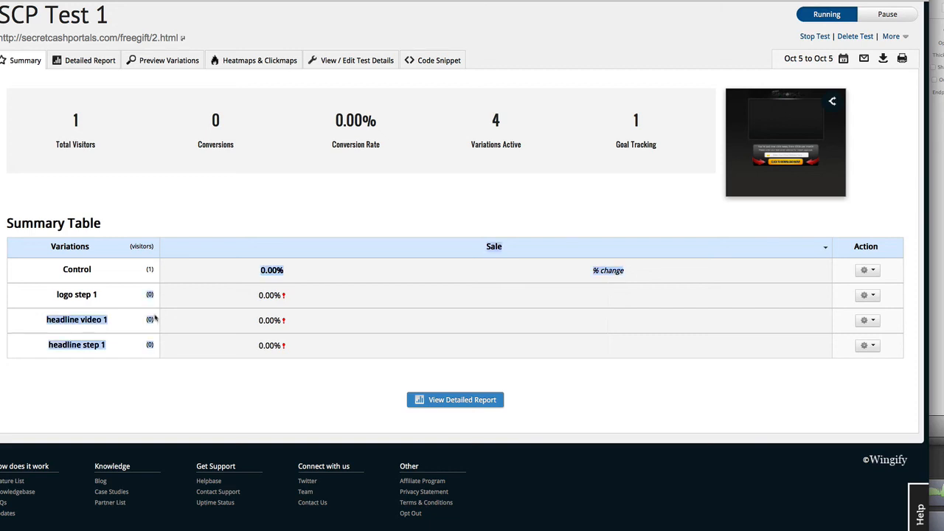
pyautogui.click(182, 344)
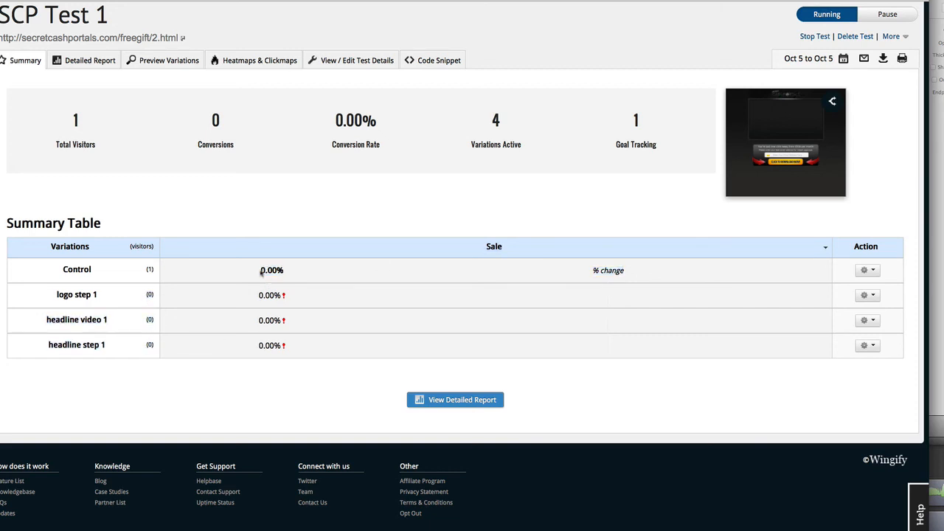
pyautogui.moveTo(261, 273); pyautogui.dragTo(297, 274)
pyautogui.moveTo(259, 298); pyautogui.dragTo(284, 298)
pyautogui.click(286, 331)
# - Review SCP Test 1's detailed report with its conversion chart and variations table, and go back to the summary
pyautogui.click(94, 65)
pyautogui.scroll(-1, 337, 332)
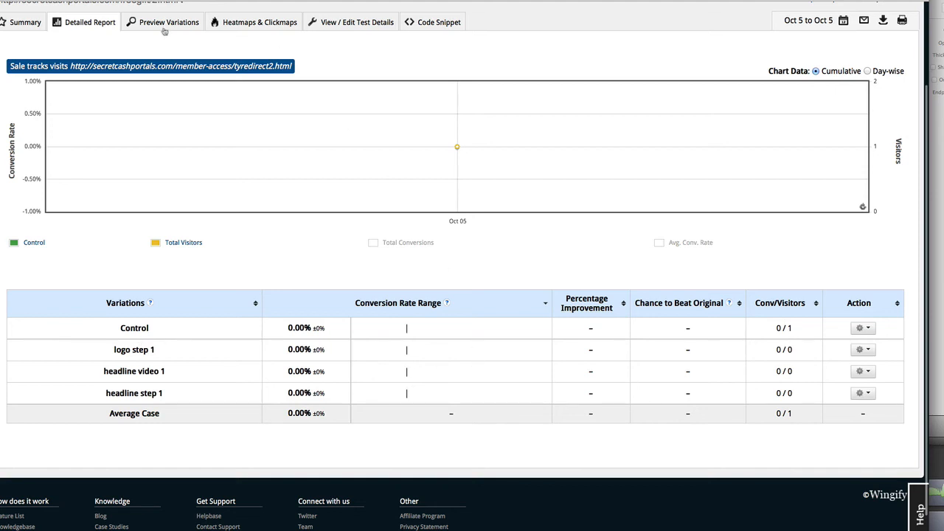
pyautogui.click(37, 25)
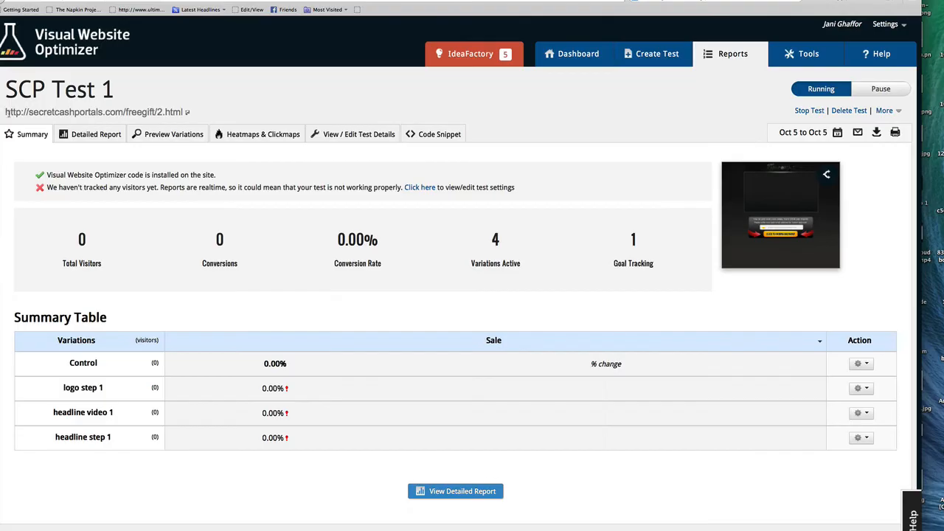
# - Copy SCP Test 1's URL from the summary page and switch to the test 1 document in Google Docs
pyautogui.moveTo(5, 111); pyautogui.dragTo(183, 112)
pyautogui.rightClick(174, 112)
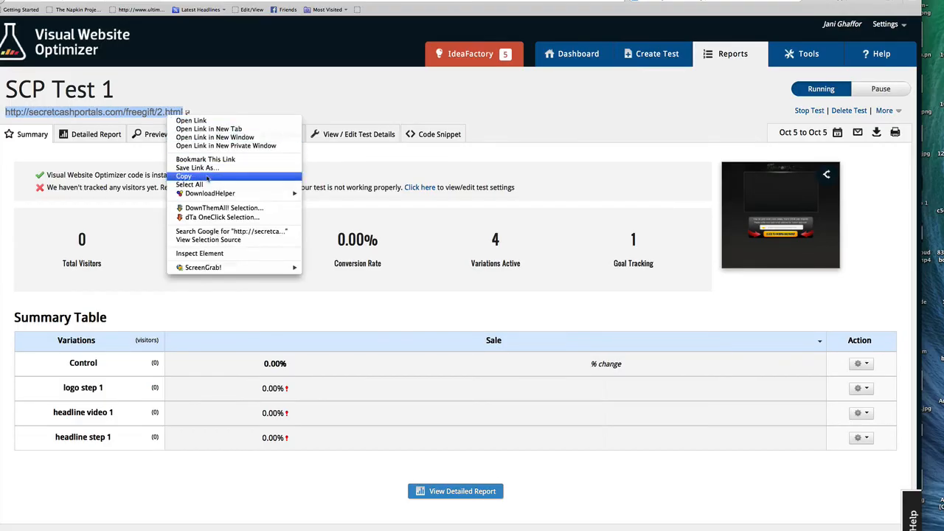
pyautogui.click(214, 175)
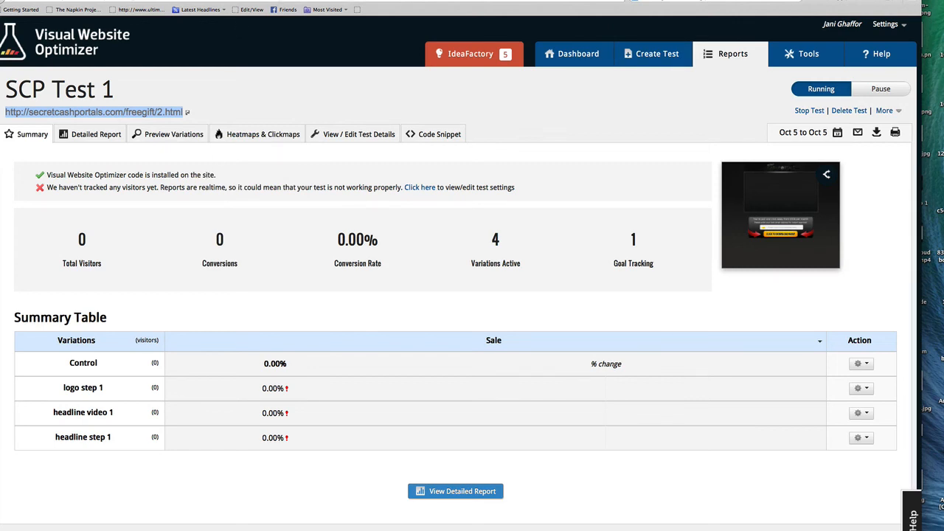
pyautogui.hotkey('ctrl', 'Tab')
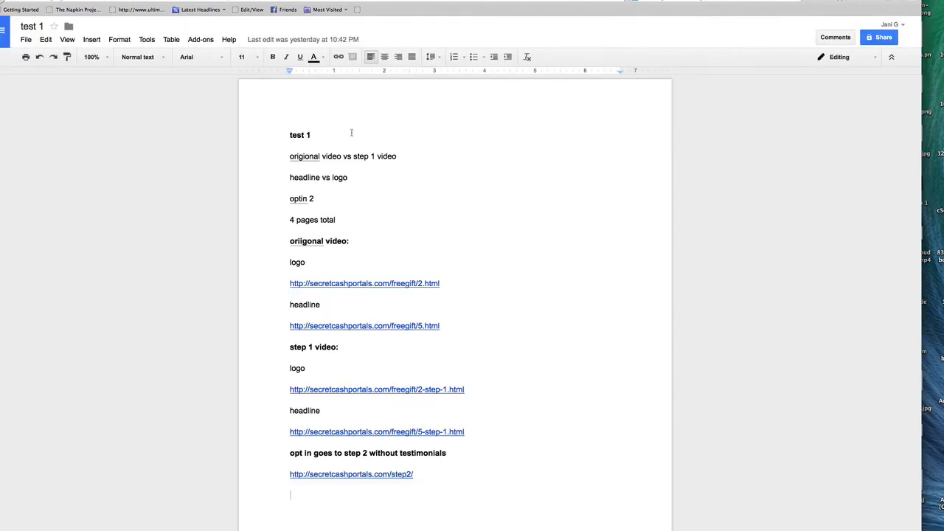
pyautogui.click(350, 131)
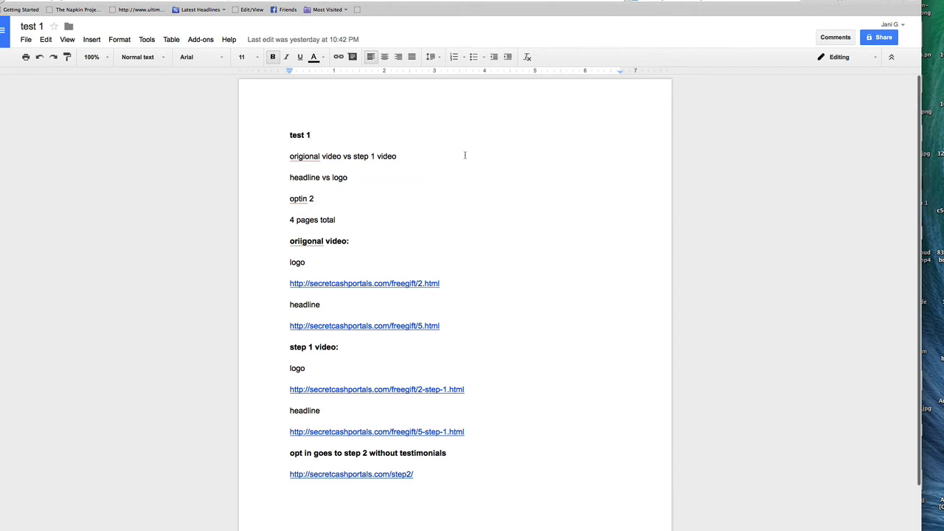
pyautogui.press('Return')
pyautogui.write('Con')
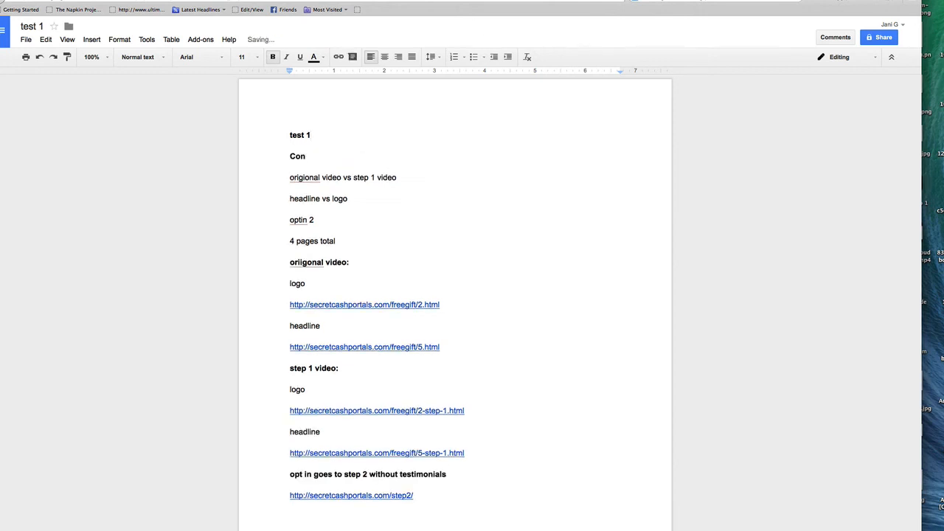
pyautogui.write('trol URL:')
pyautogui.press('Return')
pyautogui.hotkey('ctrl', 'v')
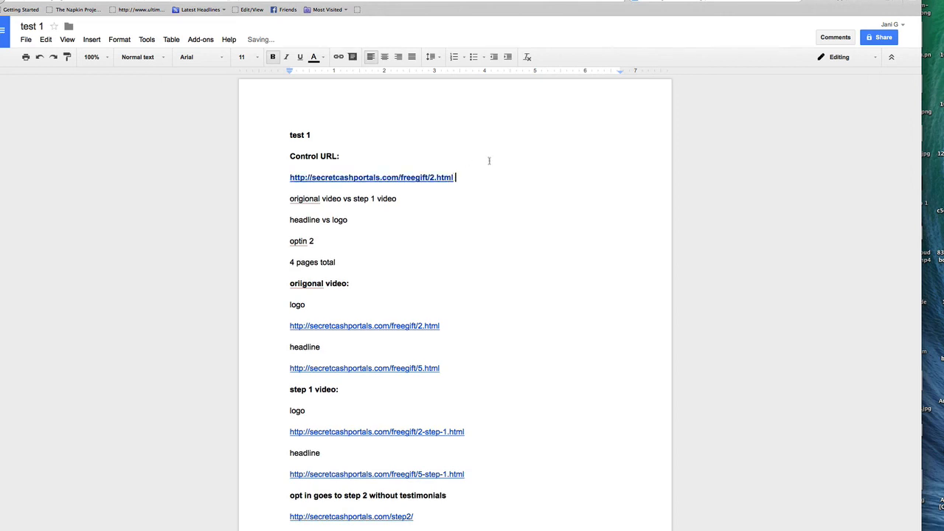
# - Remove the bold formatting from the pasted link under "Control URL:"
pyautogui.moveTo(457, 177); pyautogui.dragTo(287, 178)
pyautogui.hotkey('ctrl', 'b')
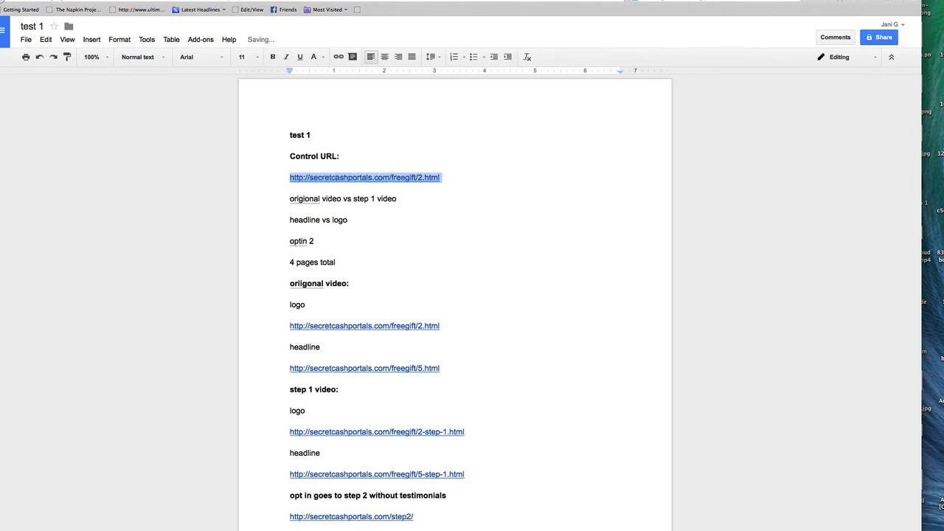
pyautogui.press('Left')
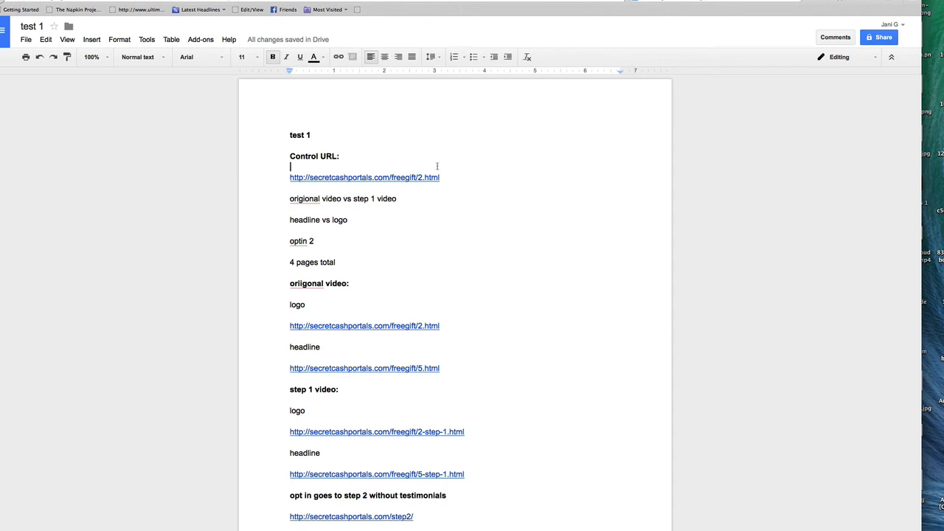
pyautogui.moveTo(441, 177); pyautogui.dragTo(288, 177)
pyautogui.click(373, 156)
# - Open the JaniGmoney.com blog in a new tab, view the free report's email opt-in popup, and close the popup
pyautogui.press('super+t')
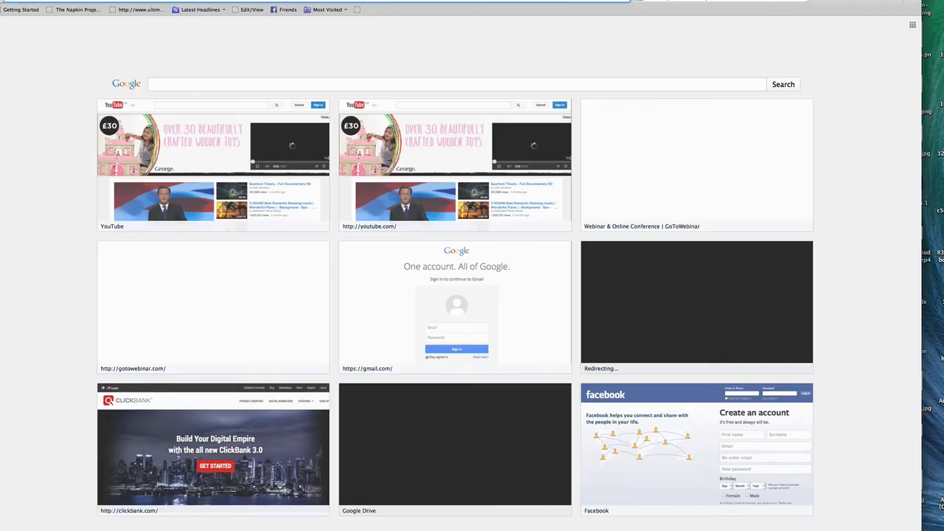
pyautogui.write('patg')
pyautogui.press('Return')
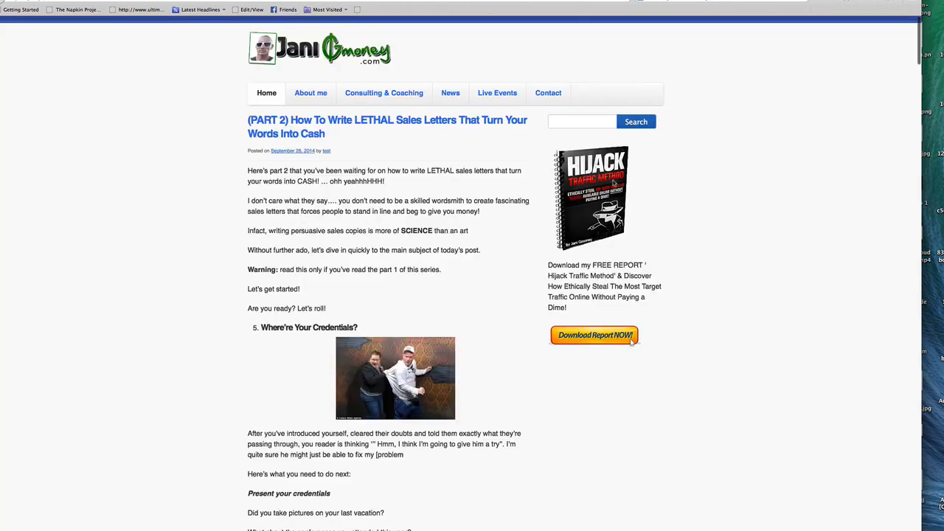
pyautogui.click(631, 338)
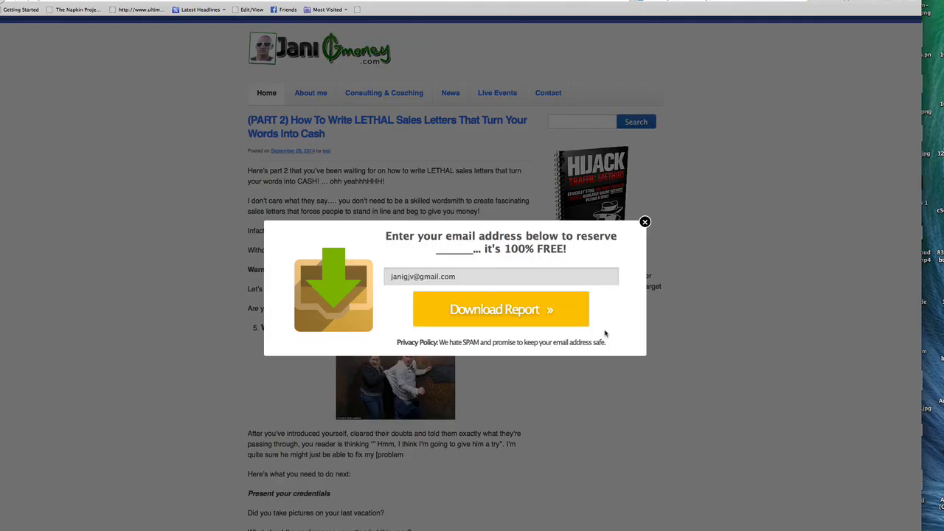
pyautogui.click(645, 222)
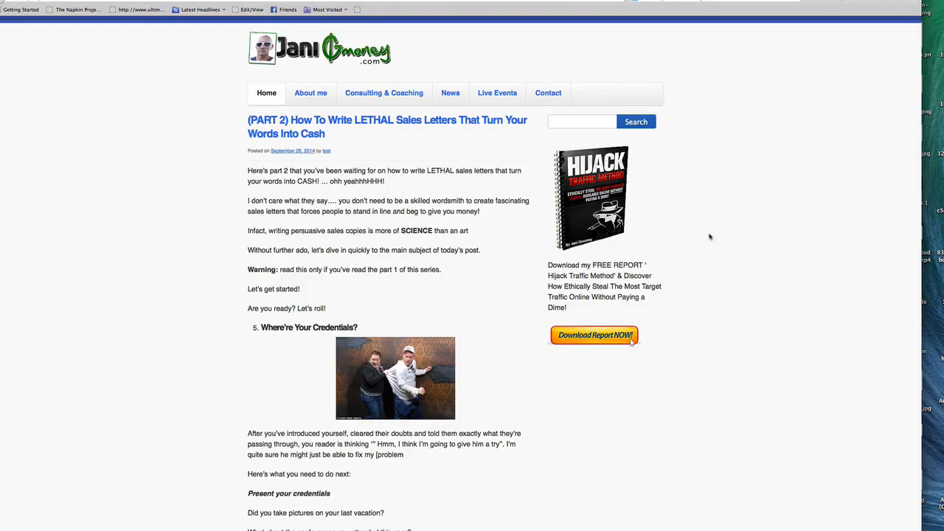